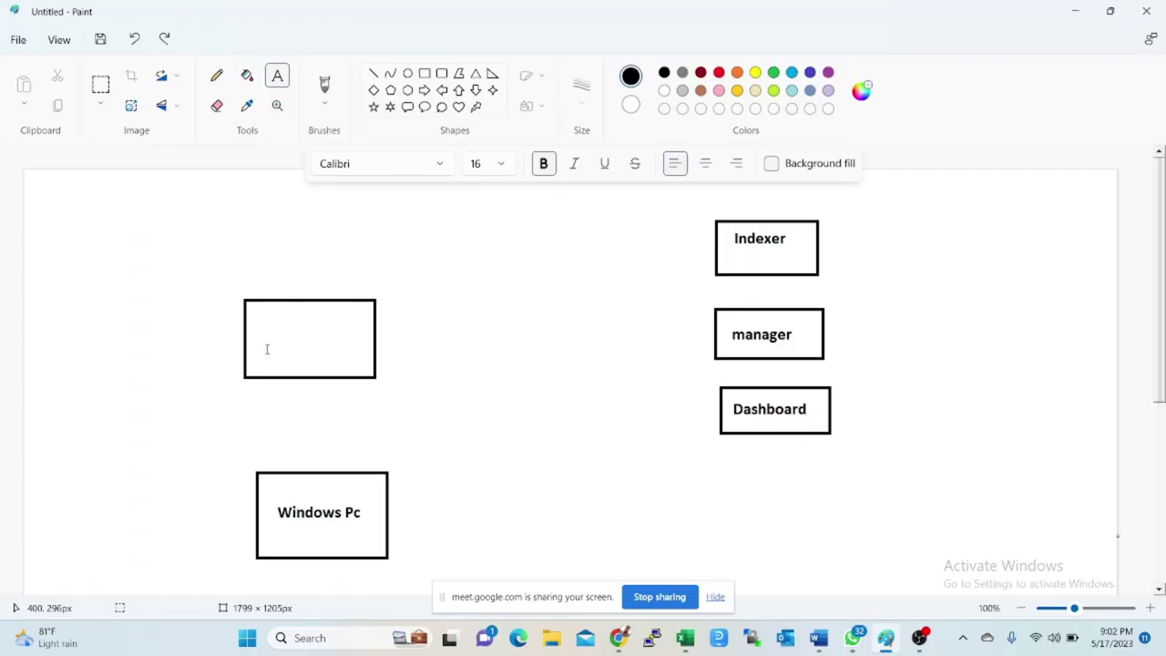
Step: Label the empty box "Pfsence" and add the text 192.168.12.1 in the upper-left corner of the canvas
text(Pfsence)
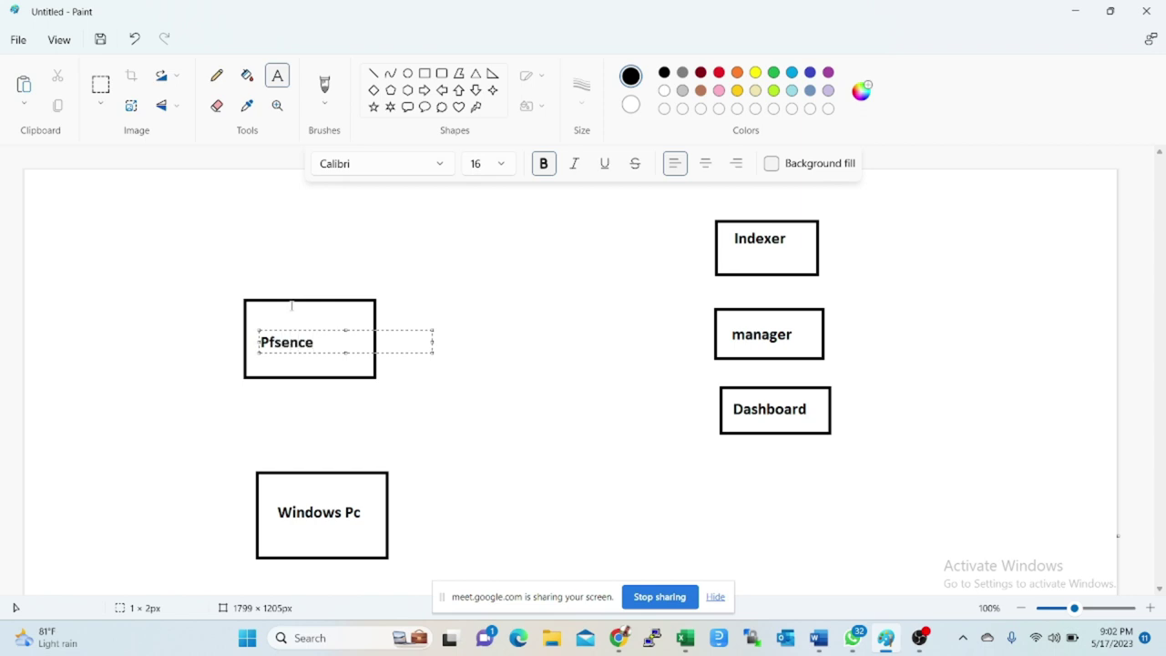
click(421, 315)
click(101, 191)
text(192.168.12.0)
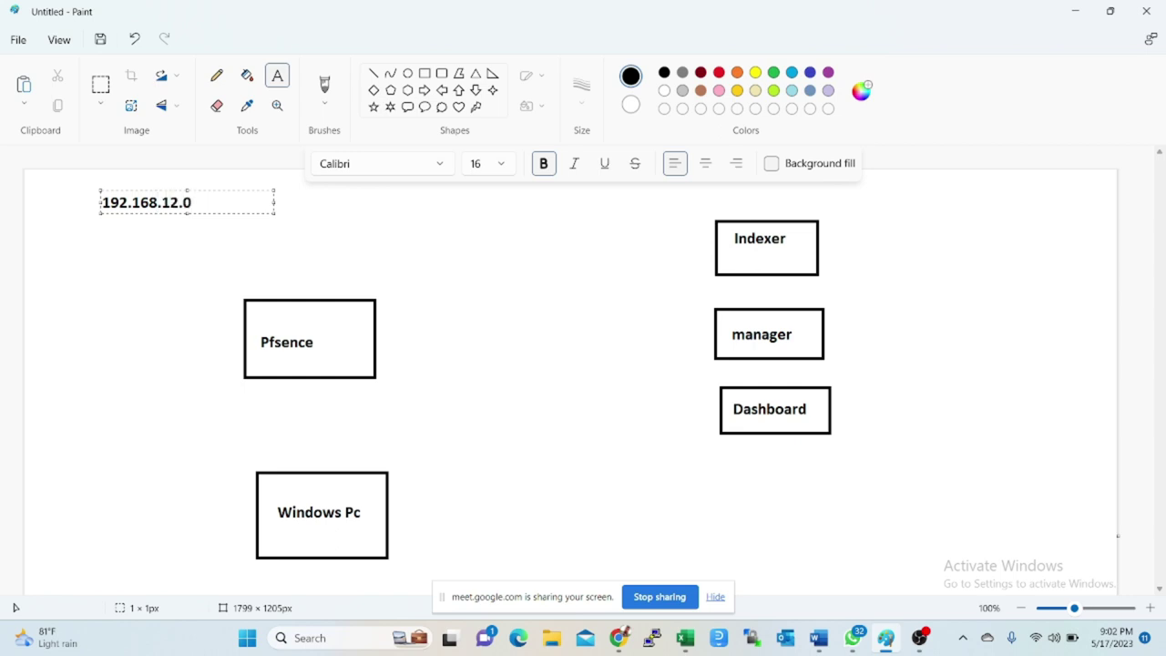
key(BackSpace)
text(1)
click(164, 266)
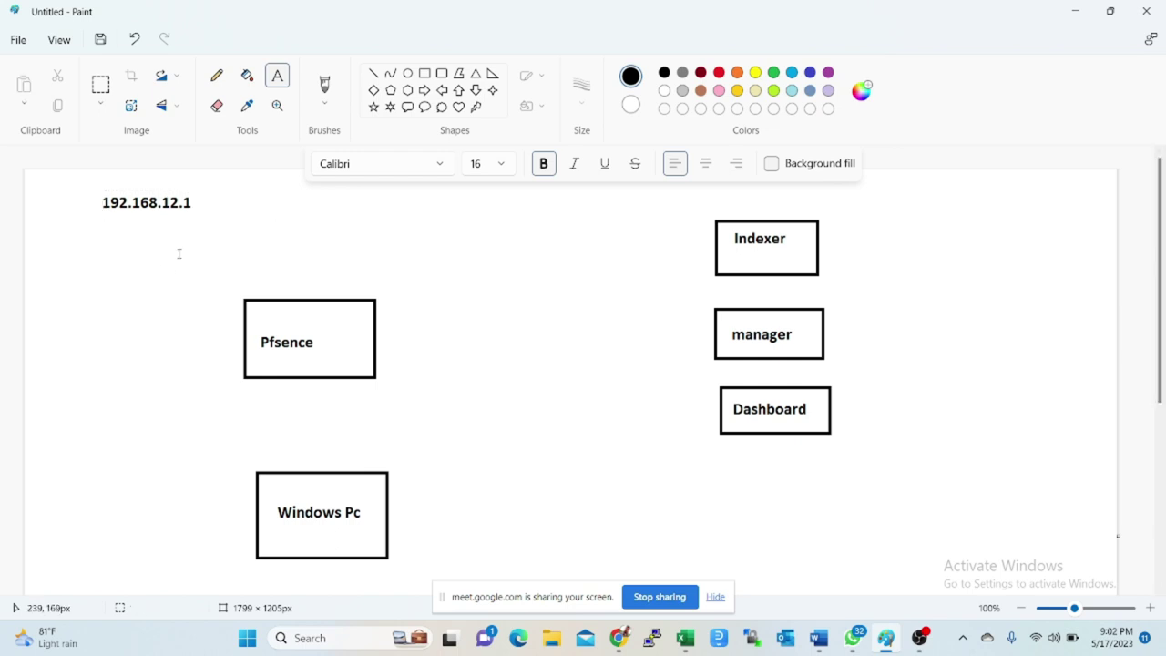
click(201, 197)
click(167, 230)
Step: In red pencil, underline 192.168.12.1, handwrite "WAL" beside it, and draw a line connecting it to the Pfsence box
click(718, 73)
click(217, 76)
mouse_move(93, 221)
mouse_down()
mouse_move(202, 224)
mouse_move(227, 216)
mouse_move(228, 202)
mouse_move(243, 215)
mouse_move(245, 195)
mouse_move(260, 211)
mouse_move(250, 190)
mouse_move(273, 203)
mouse_move(257, 203)
mouse_move(296, 197)
mouse_up()
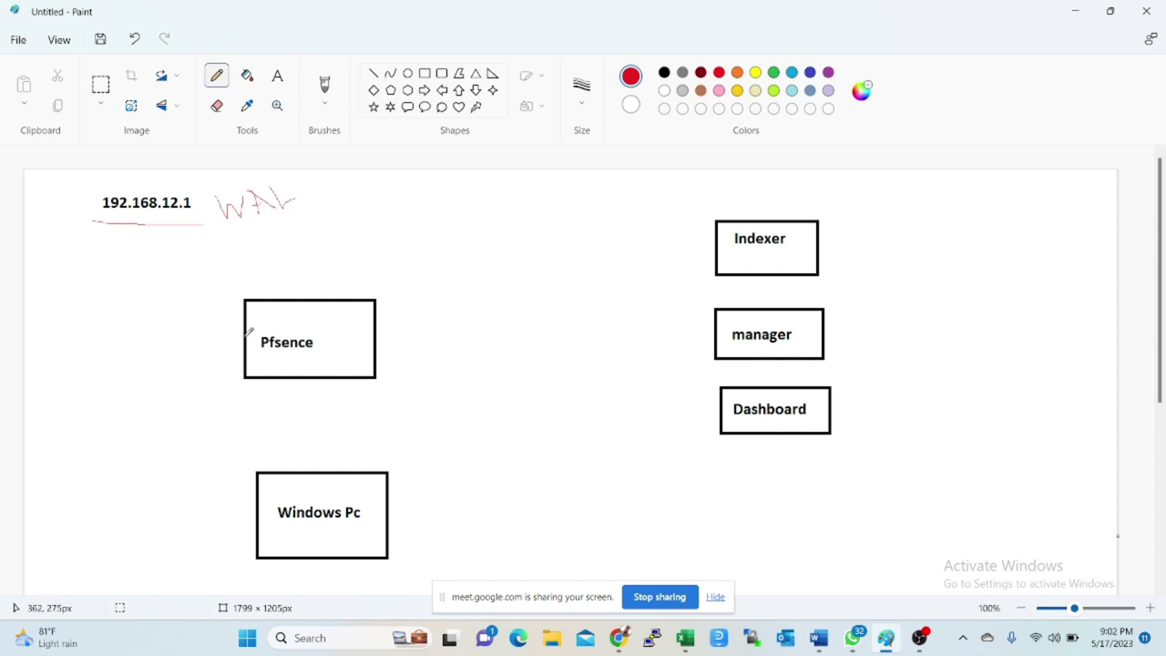
mouse_move(242, 337)
mouse_down()
mouse_move(178, 344)
mouse_move(166, 224)
mouse_up()
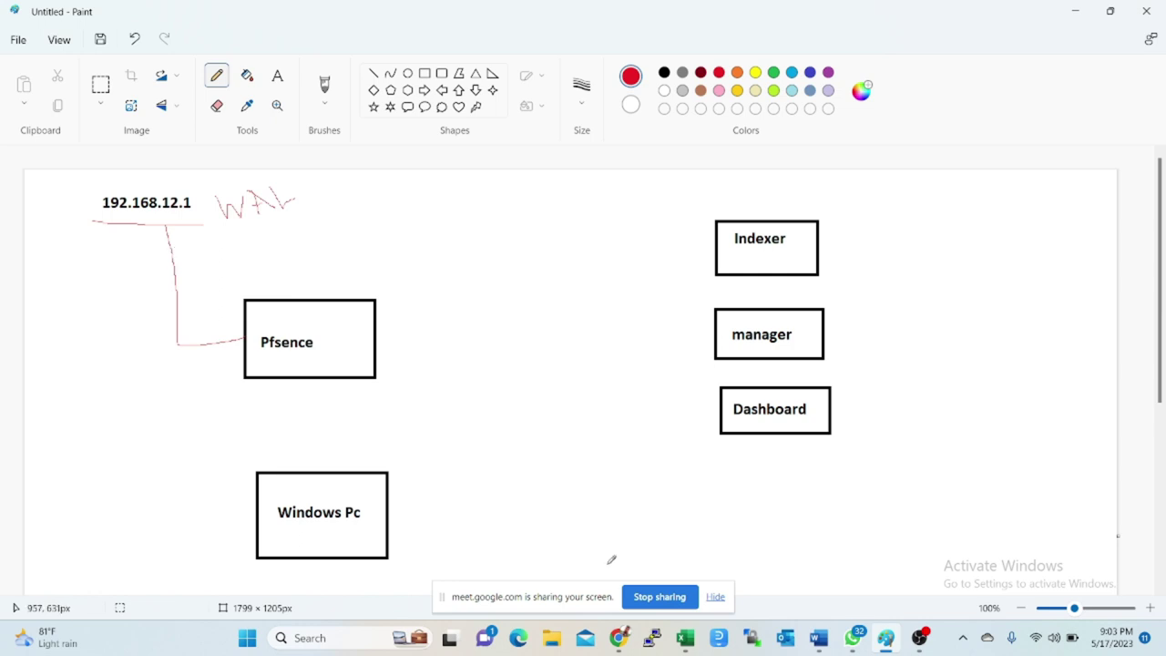
Step: Switch to the Google Meet call to check it and return to the Paint drawing
mouse_move(619, 640)
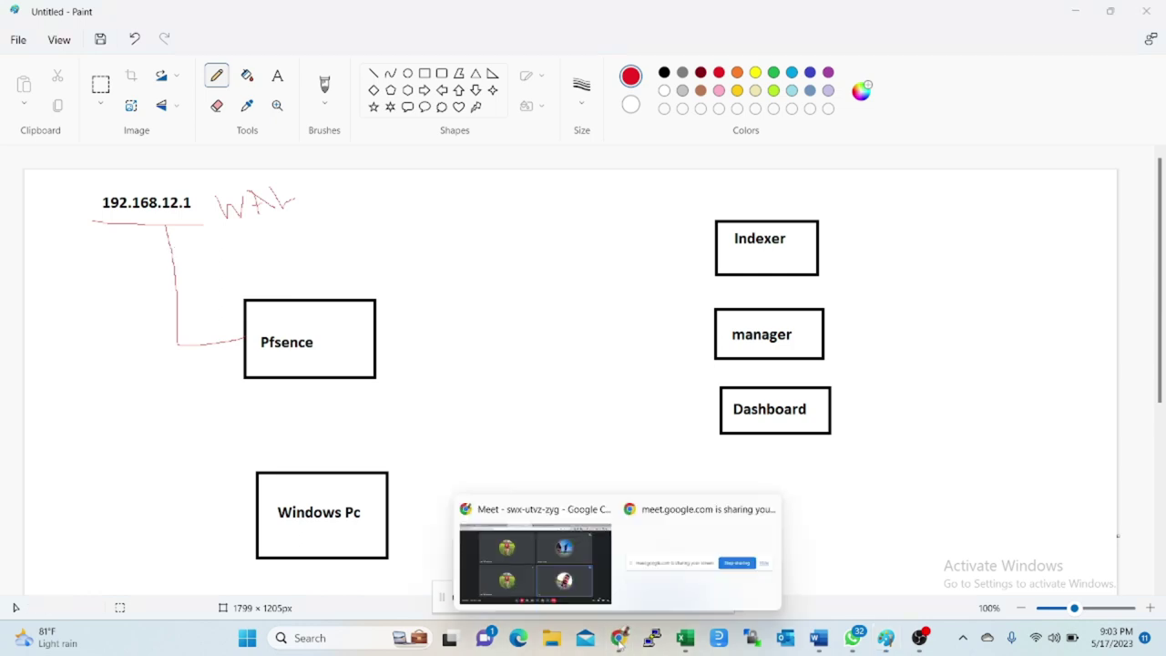
click(487, 547)
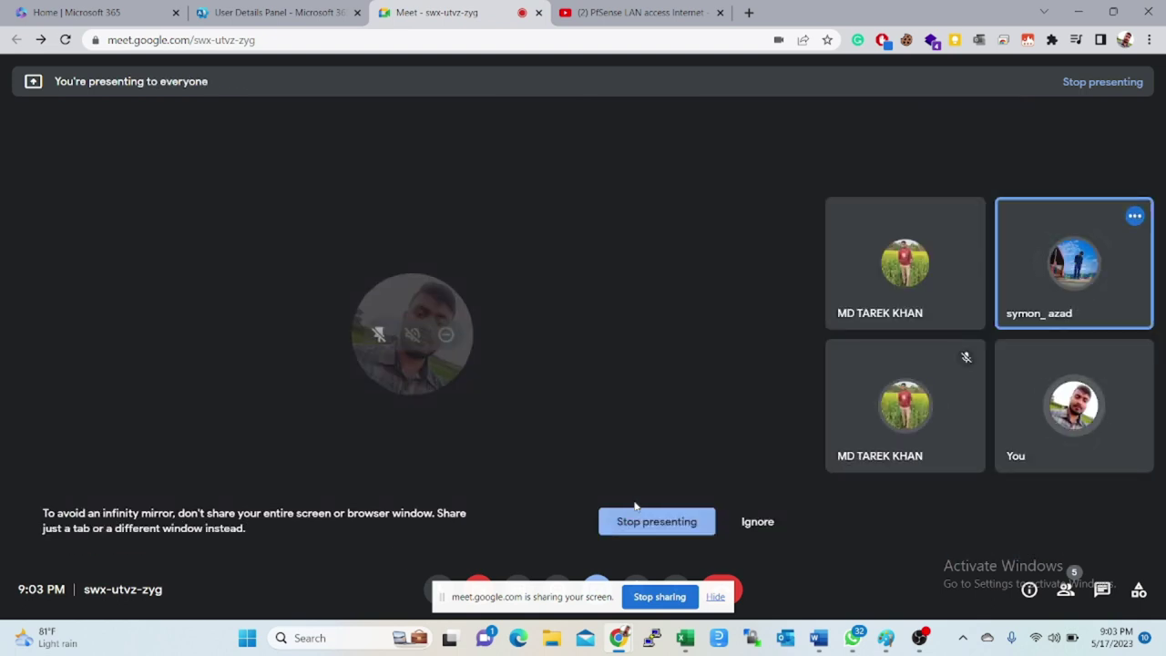
click(1081, 12)
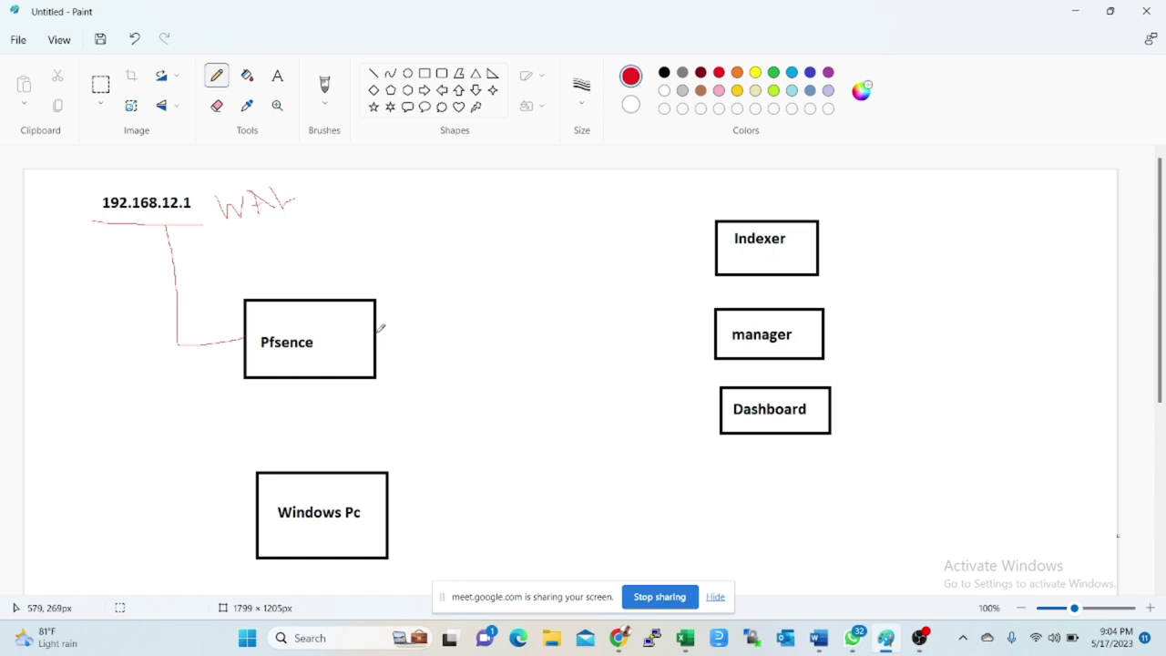
Step: Draw a red horizontal line from the Pfsence box toward the server boxes and label it 10.1.1.0/24
drag(378, 338, 543, 338)
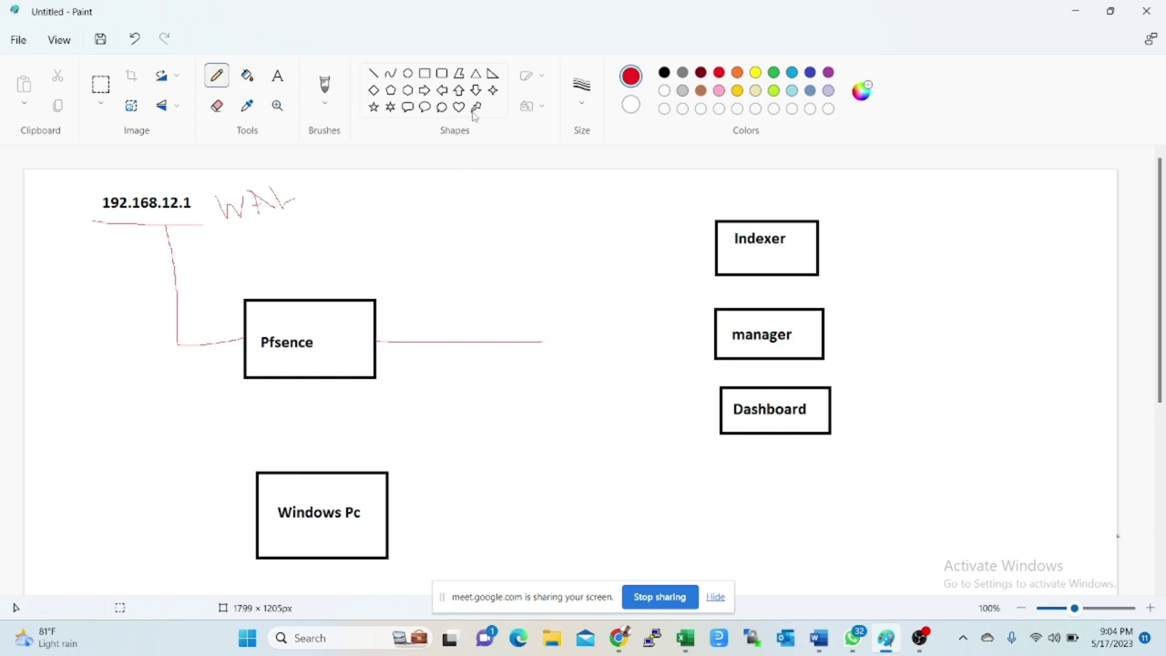
click(278, 76)
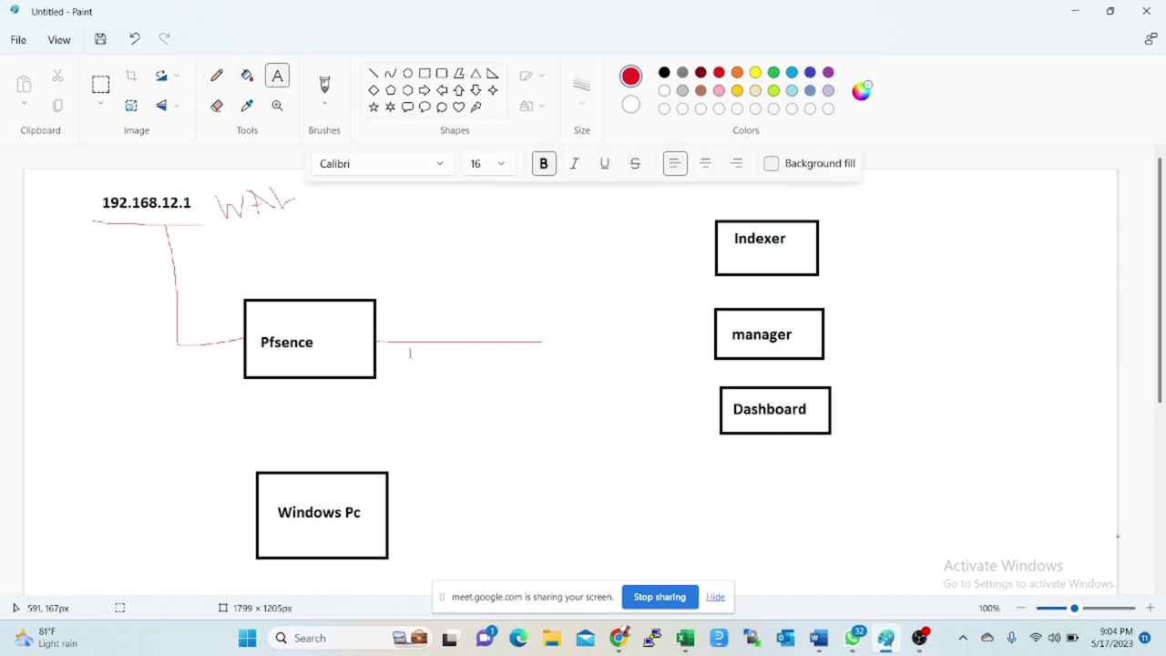
click(420, 324)
text(10.)
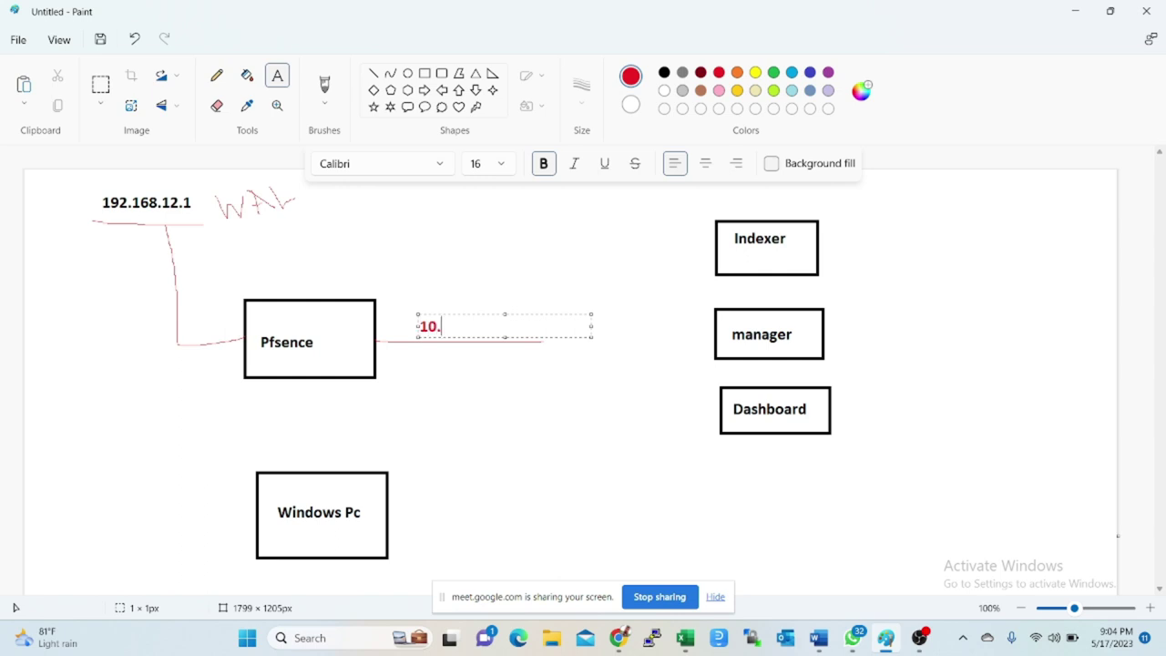
text(1.1.1)
text(/24)
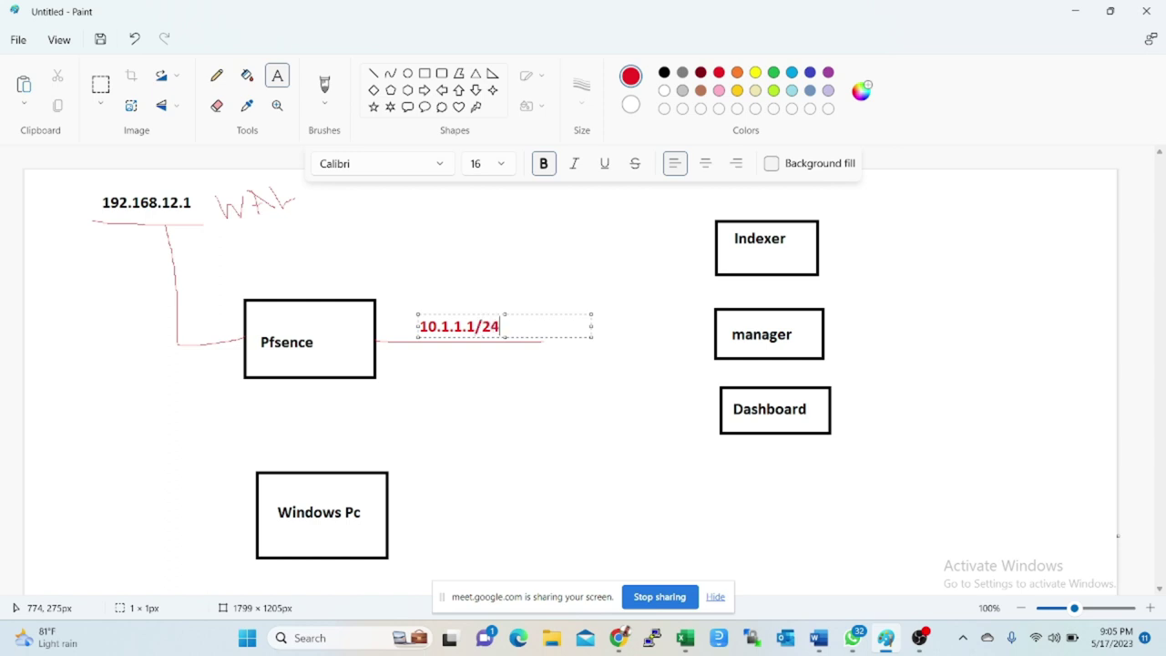
click(475, 327)
key(BackSpace)
text(0)
click(456, 408)
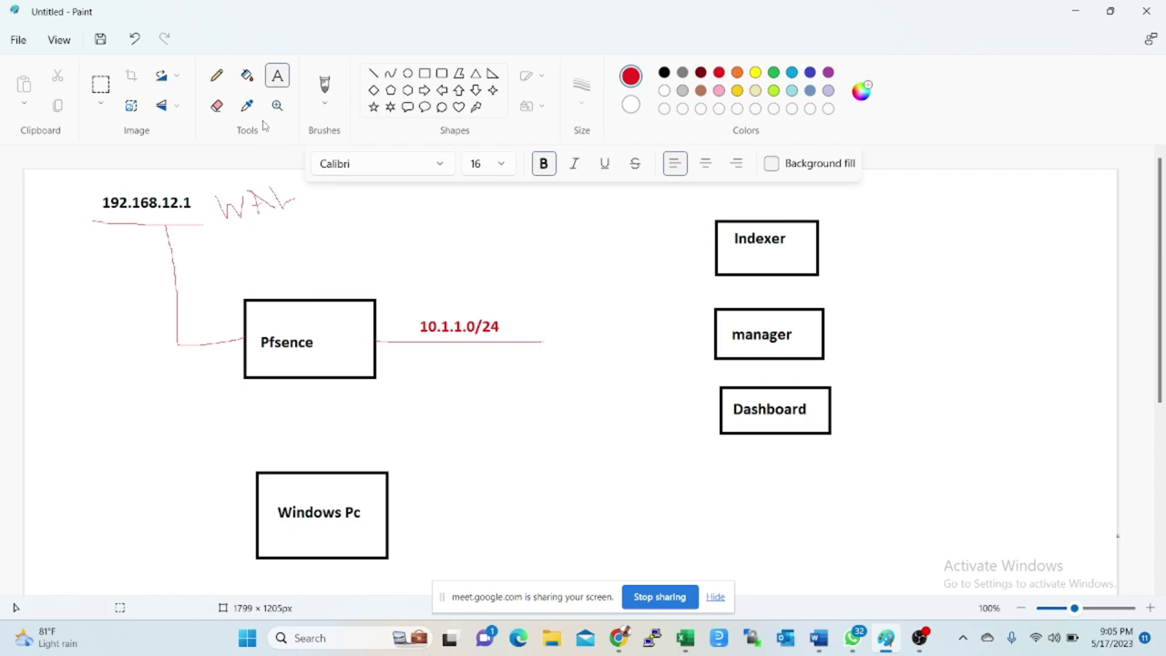
Step: Draw a second red line from the Pfsence box down toward Windows Pc and label it 10.1.2.0/24
click(217, 76)
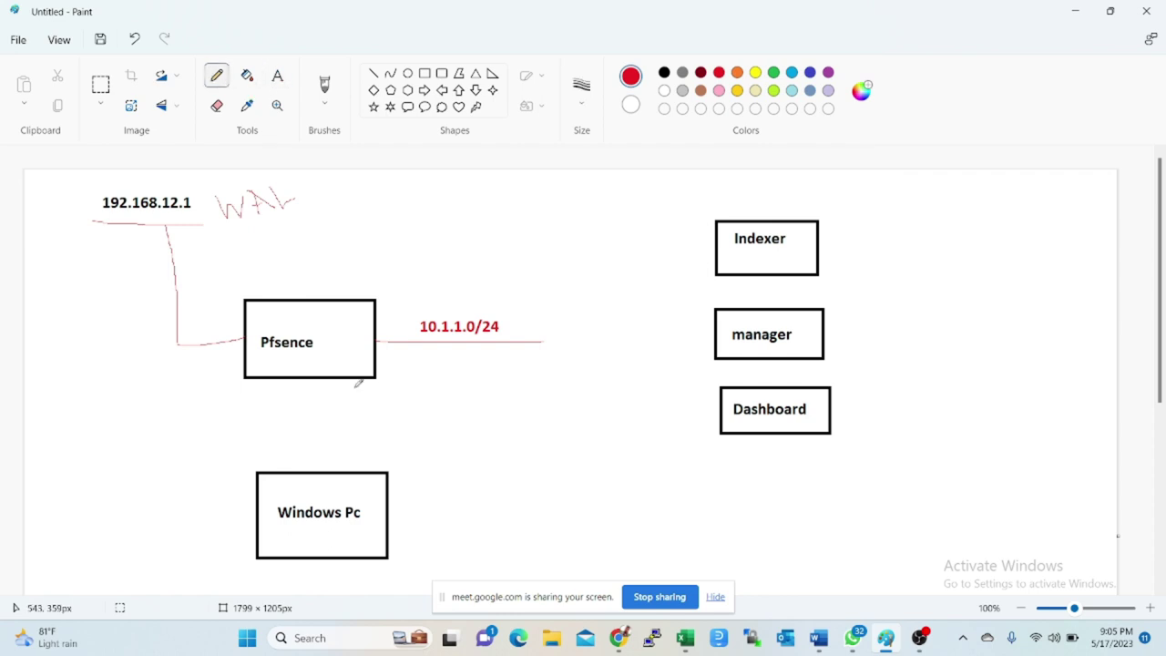
drag(377, 340, 449, 501)
click(278, 76)
click(441, 445)
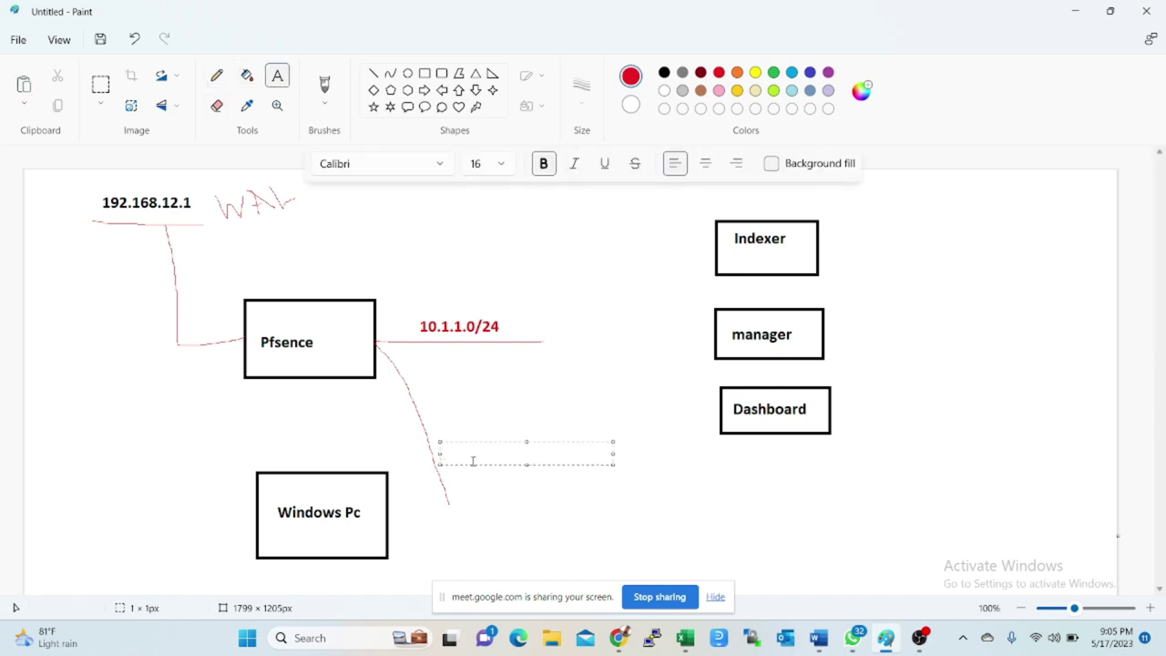
text(10.1.2.0/24)
click(533, 509)
Step: Extend the 10.1.2.0/24 line to the Windows Pc box and branch the 10.1.1.0/24 line to Indexer, manager and Dashboard
click(217, 76)
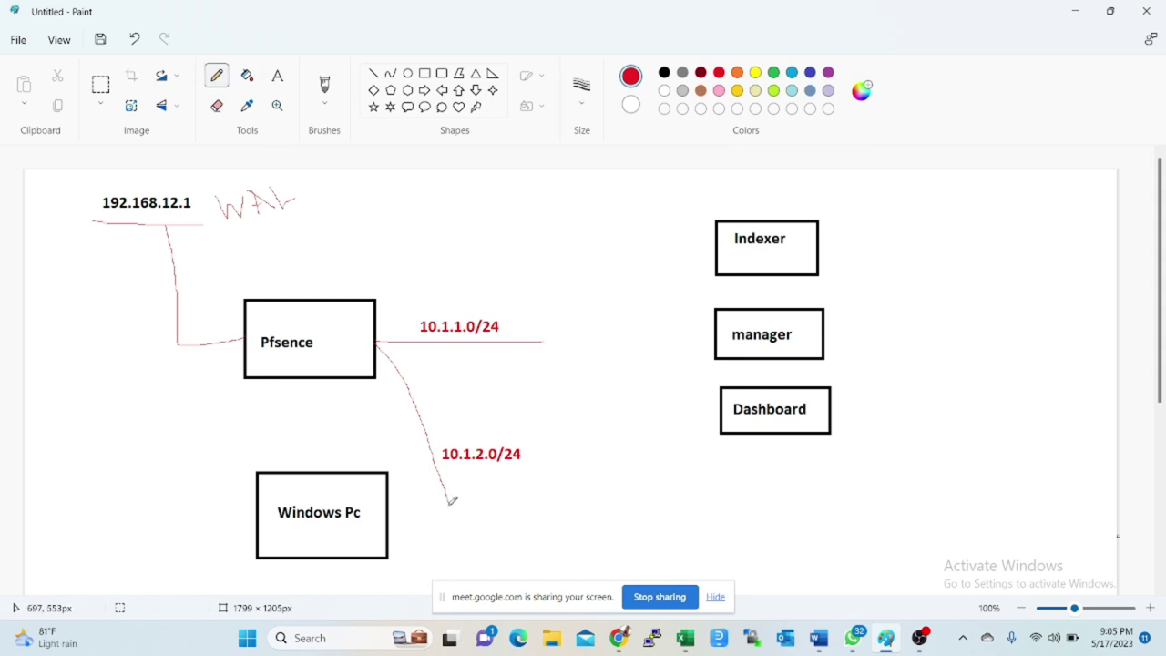
drag(450, 502, 392, 503)
mouse_move(544, 339)
mouse_down()
mouse_move(640, 343)
mouse_move(717, 239)
mouse_up()
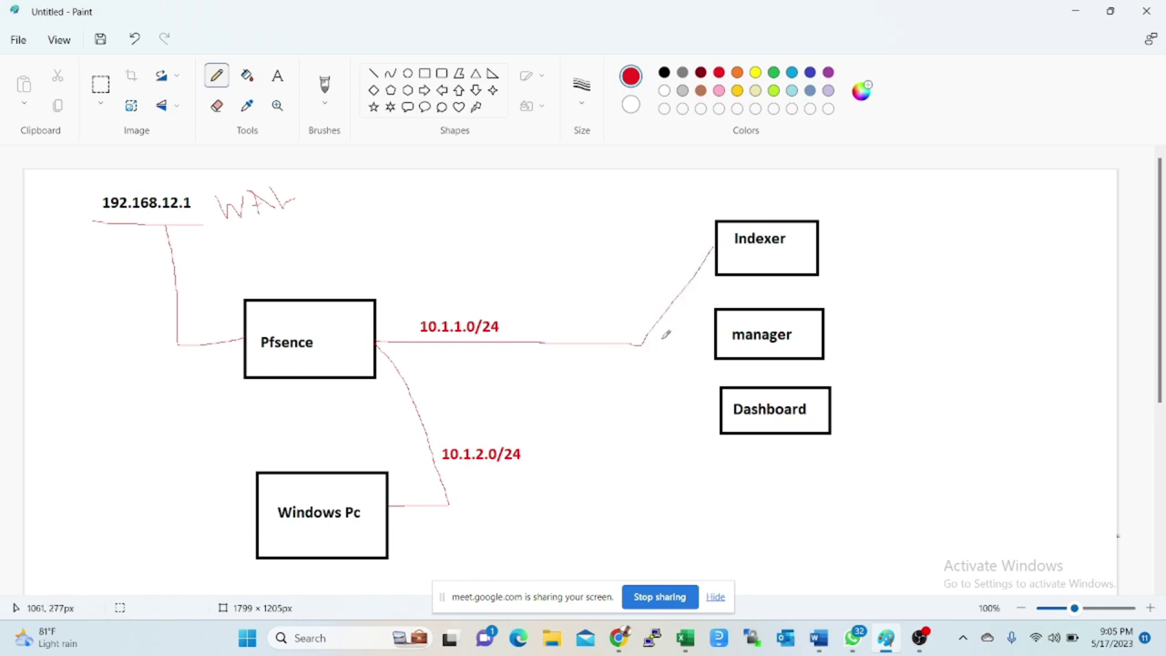
drag(642, 345, 715, 328)
drag(643, 345, 718, 402)
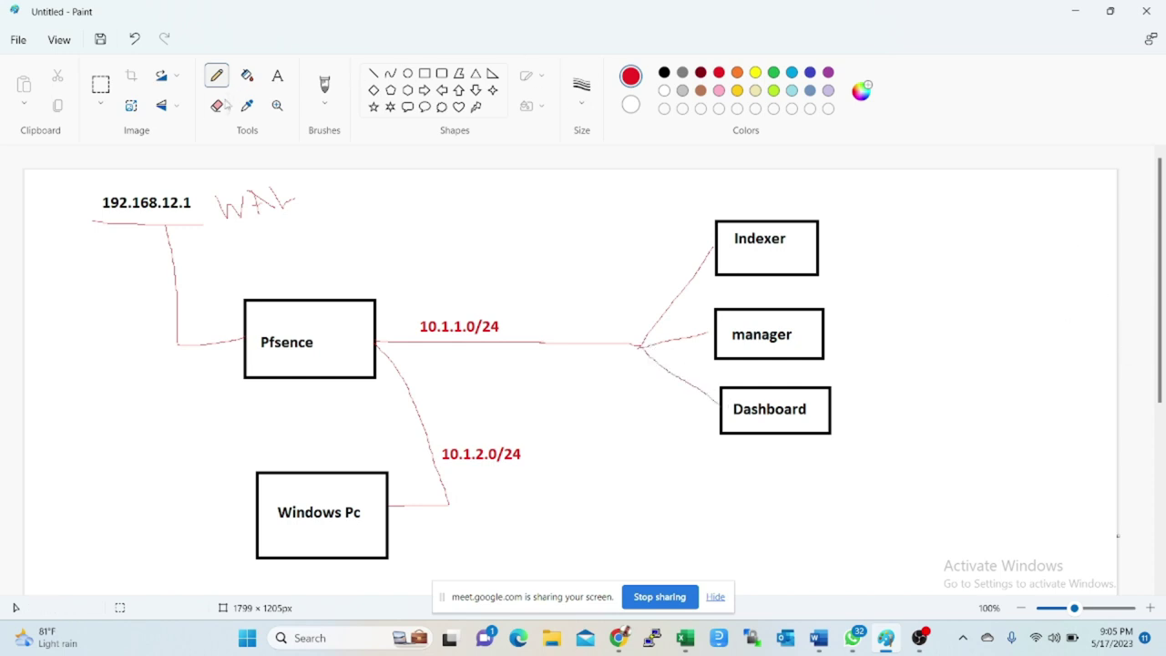
Step: Add the red address label 10.1.1.2 beside the Indexer box
click(280, 80)
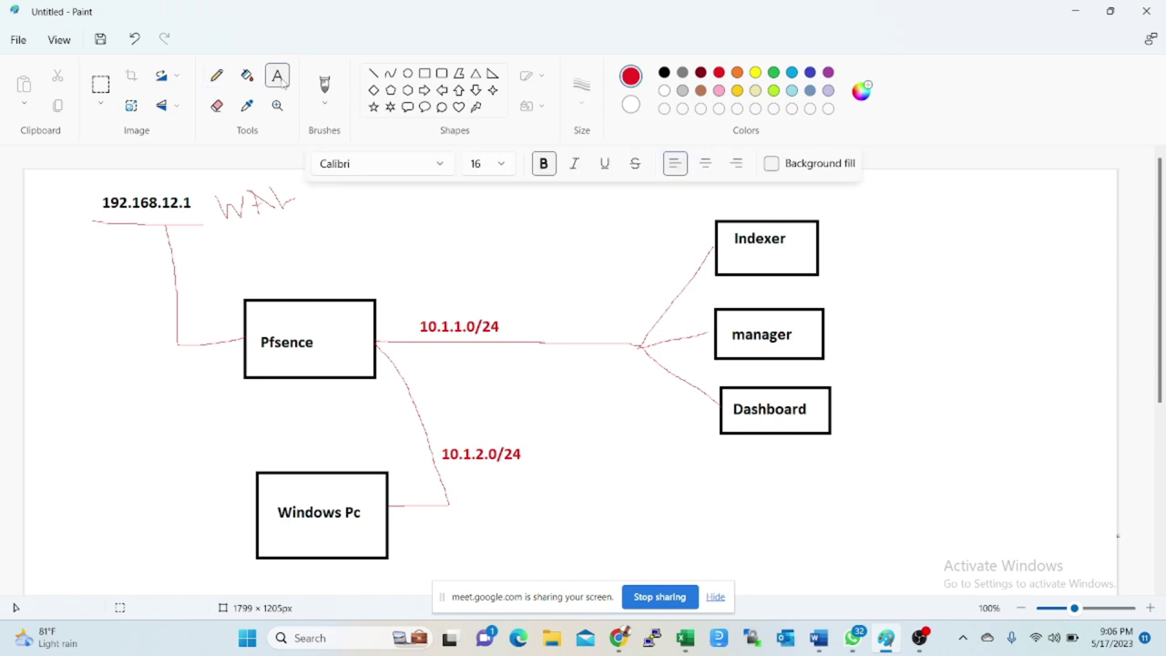
click(848, 228)
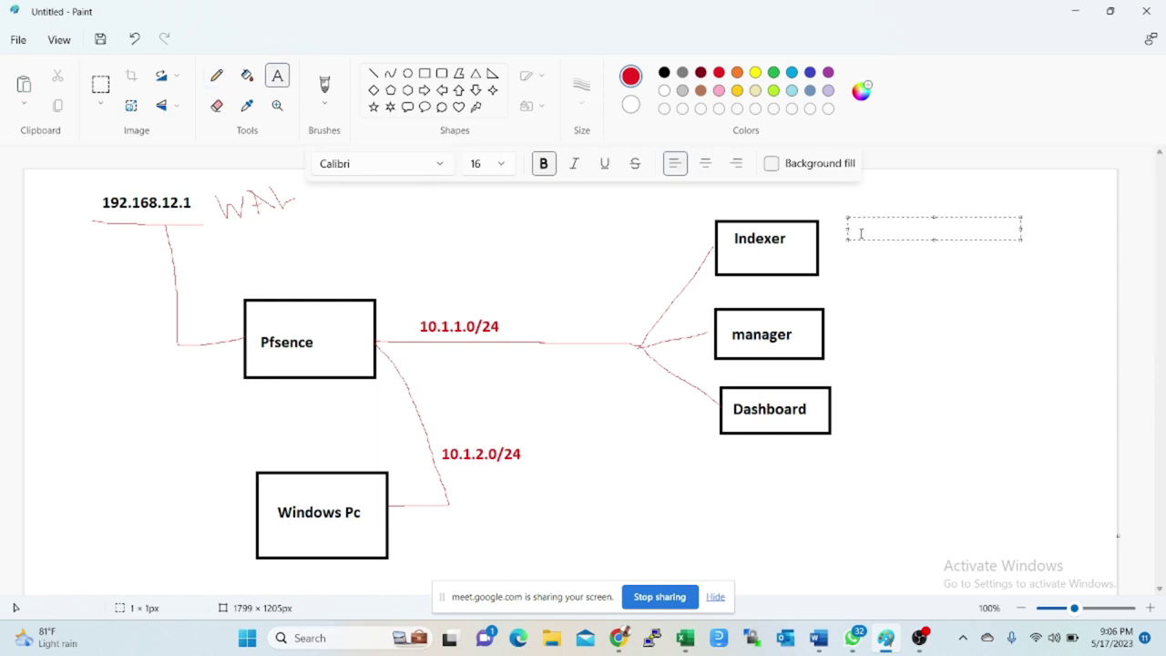
text(10.1.1.2)
click(847, 333)
Step: Add the red address label 10.1.1.3 beside the manager box
click(847, 333)
text(10.1.1.)
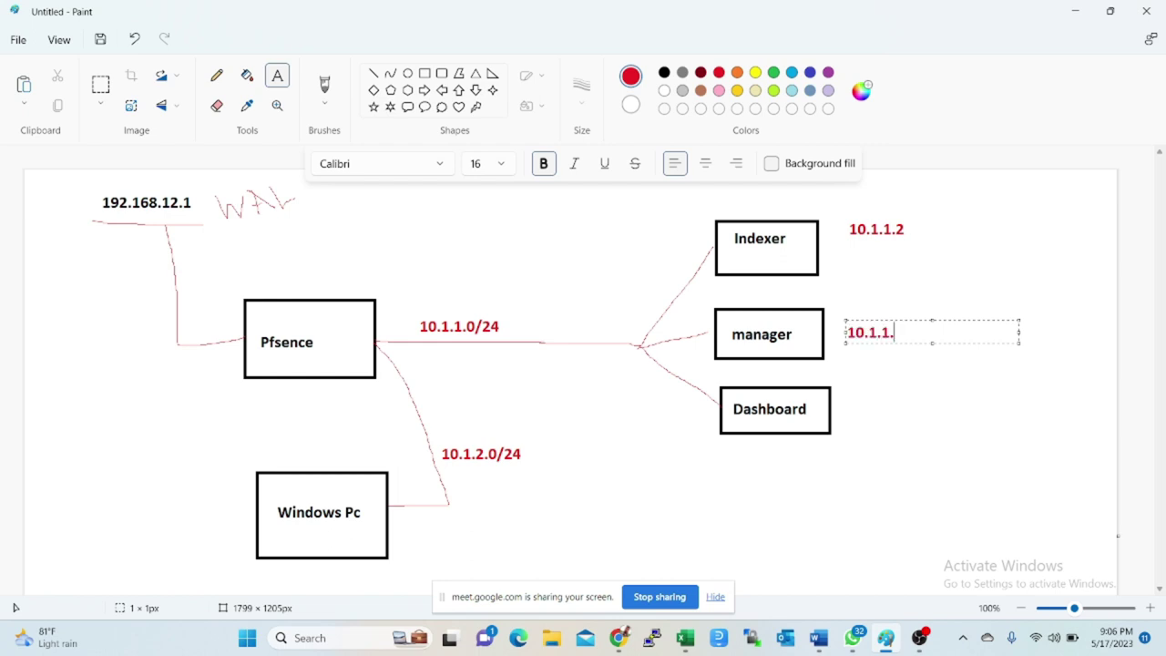
text(2)
key(BackSpace)
text(3)
click(854, 416)
Step: Add the red address label 10.1.1.4 beside the Dashboard box
click(855, 418)
text(10.1.)
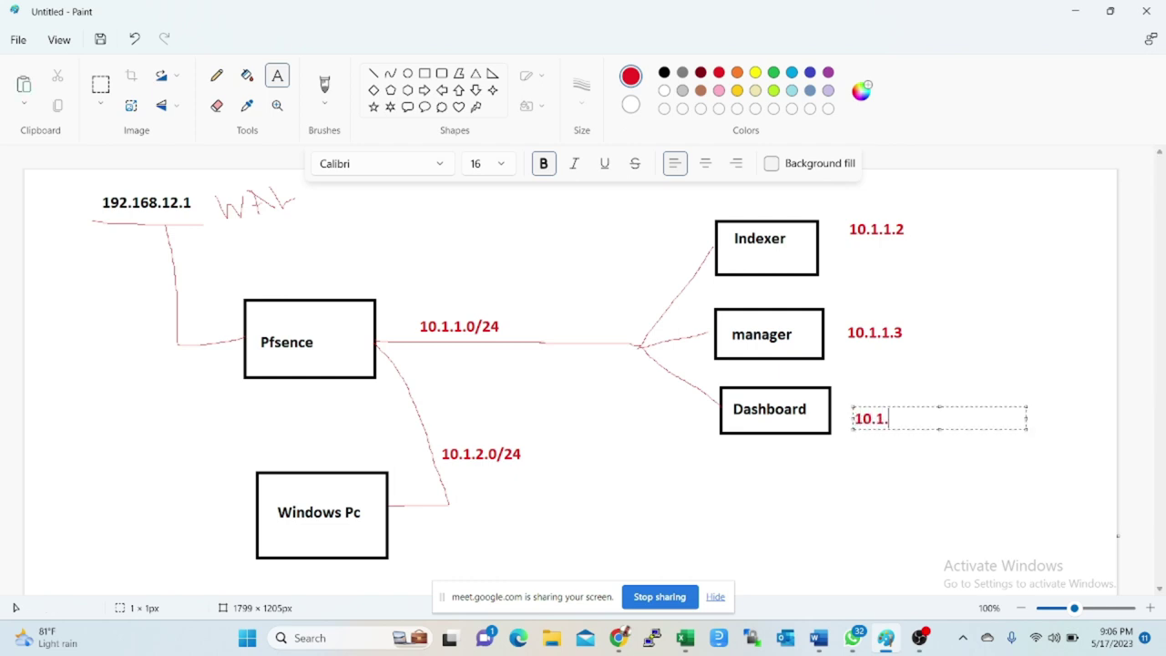
text(1.4)
click(929, 472)
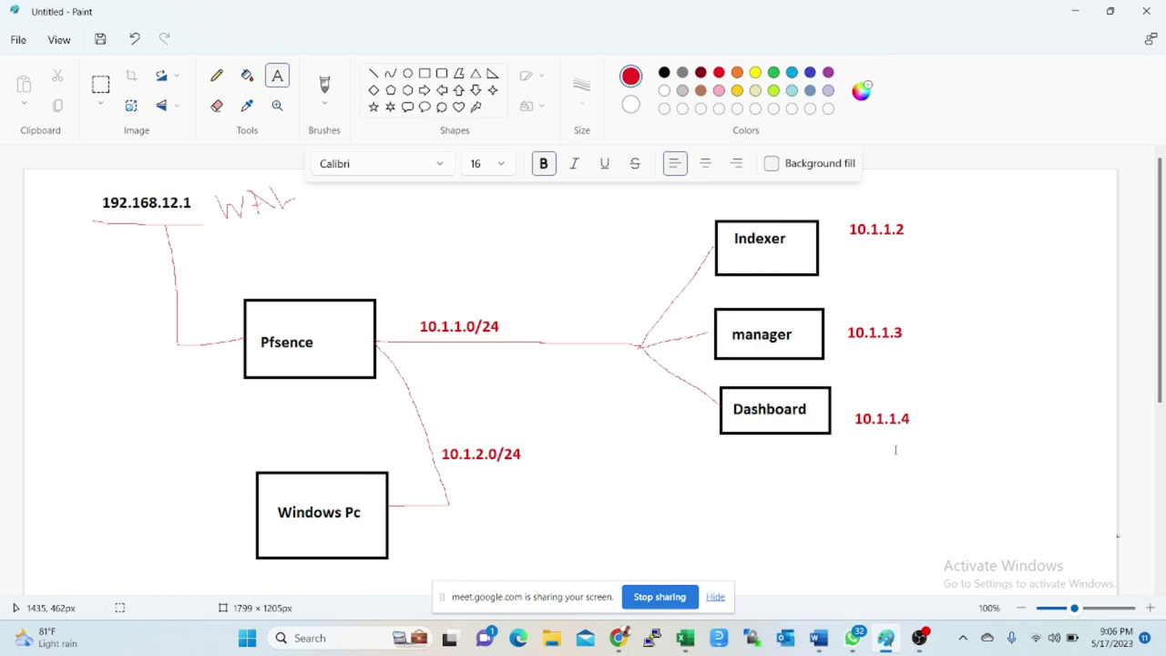
Step: Add the red address label 10.1.2.2 below the Windows Pc box
scroll(355, 545, down, 3)
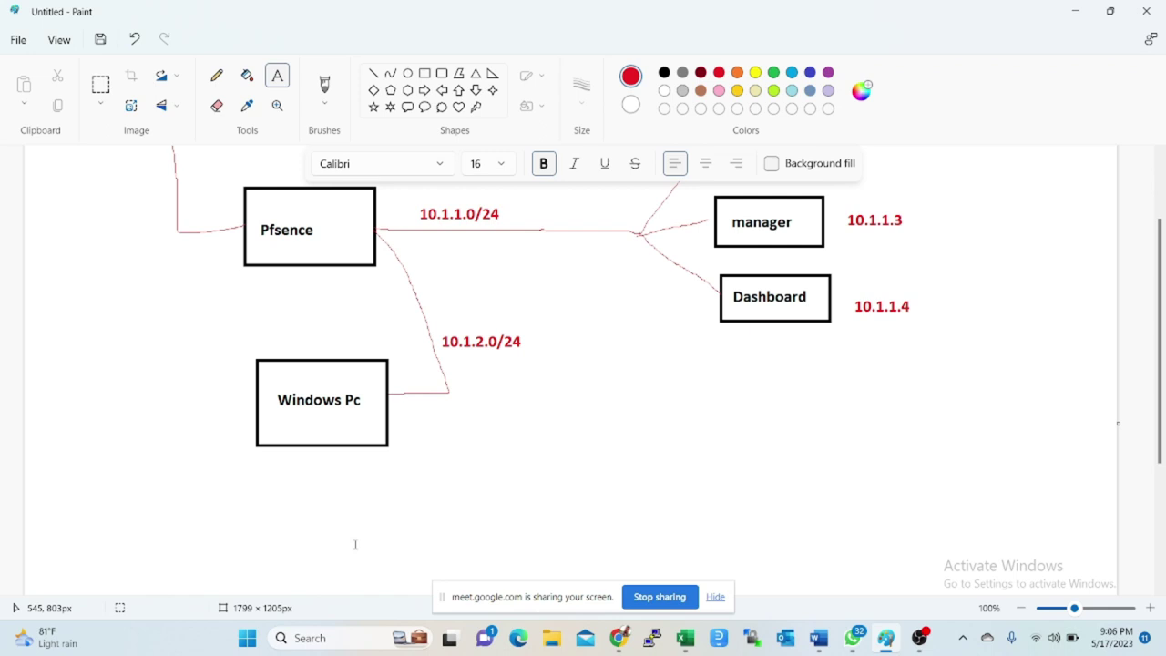
click(266, 443)
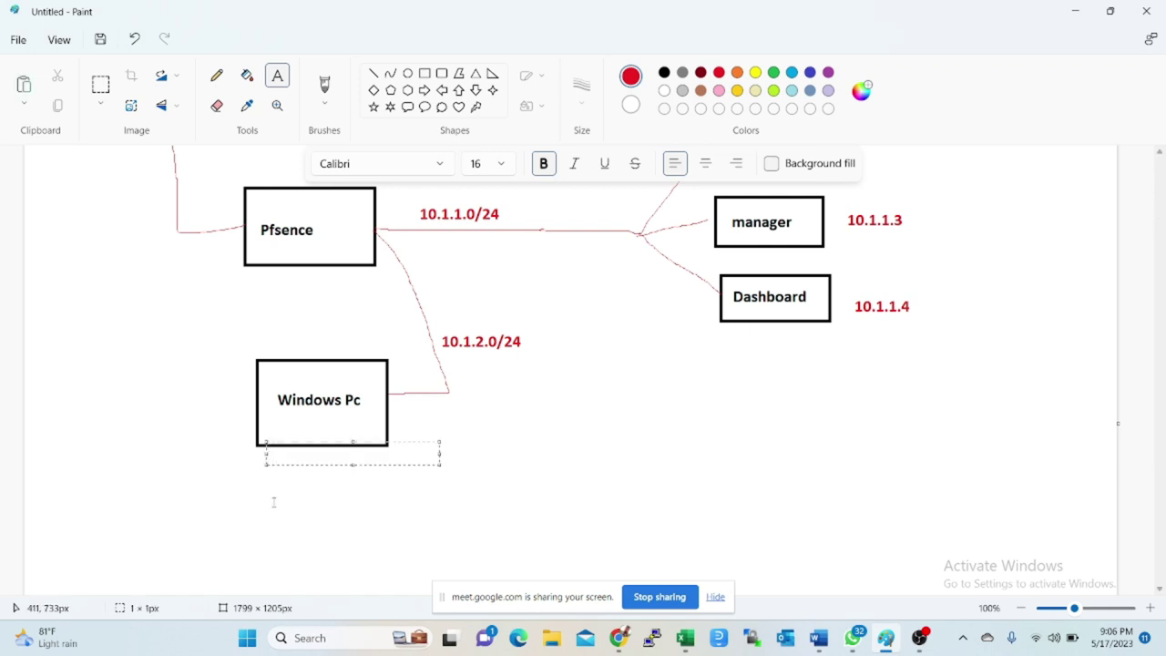
click(272, 463)
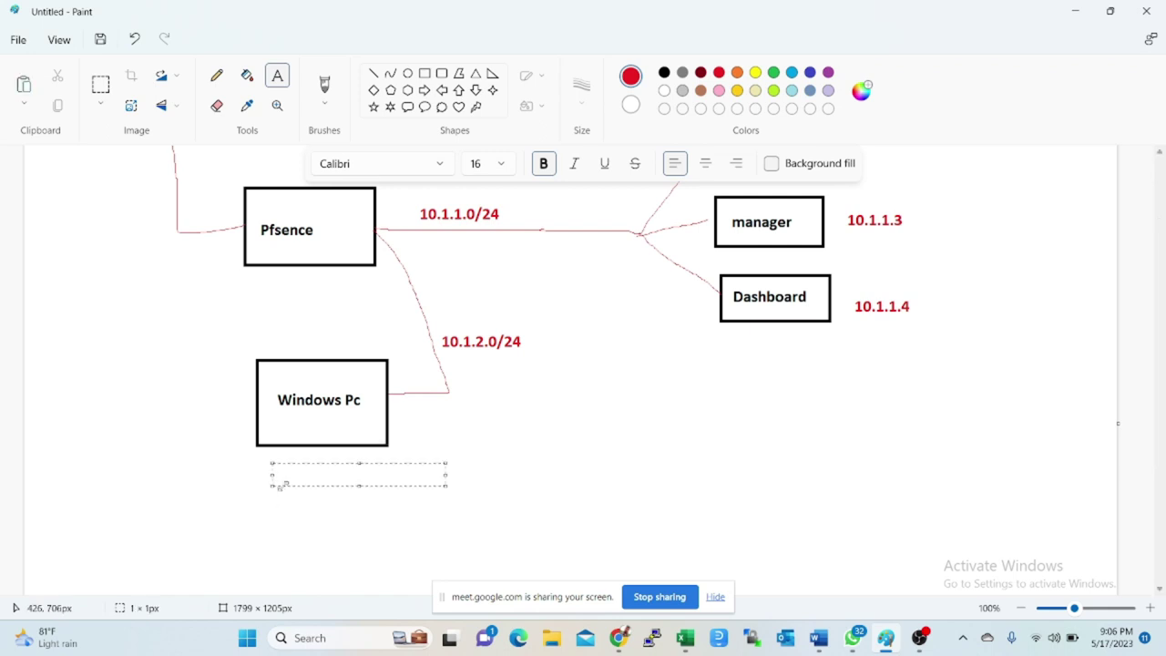
text(10.1.2)
text(.2)
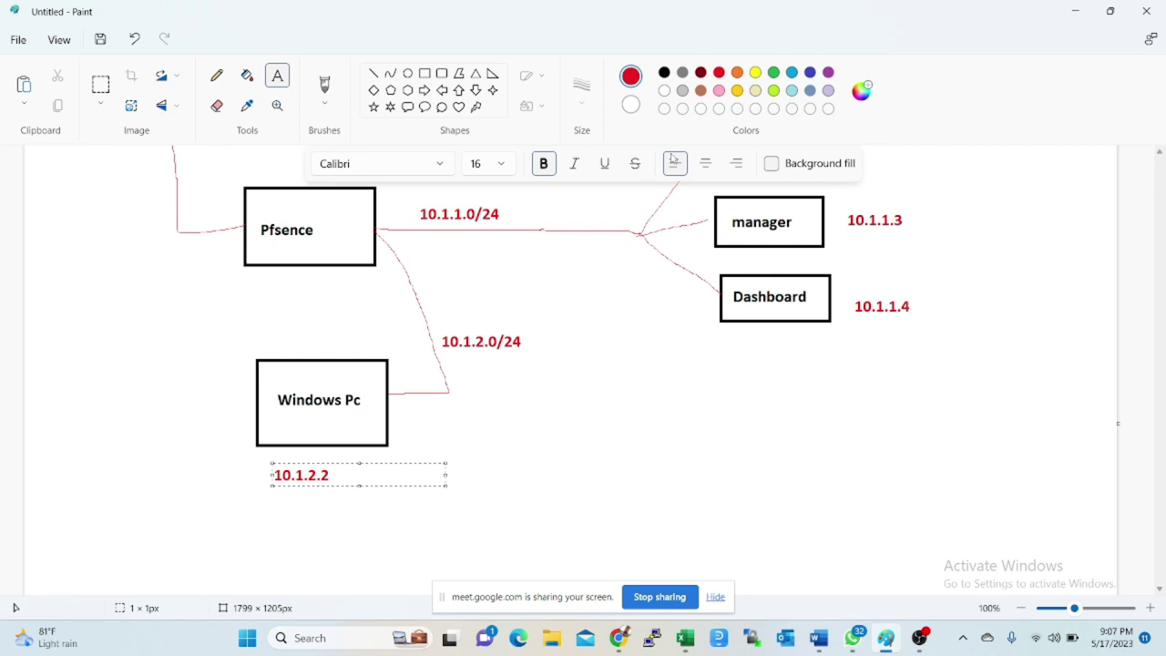
click(620, 512)
Step: Add a red "DHCP" text in the upper-right area of the canvas, near the Indexer's address
scroll(619, 511, up, 3)
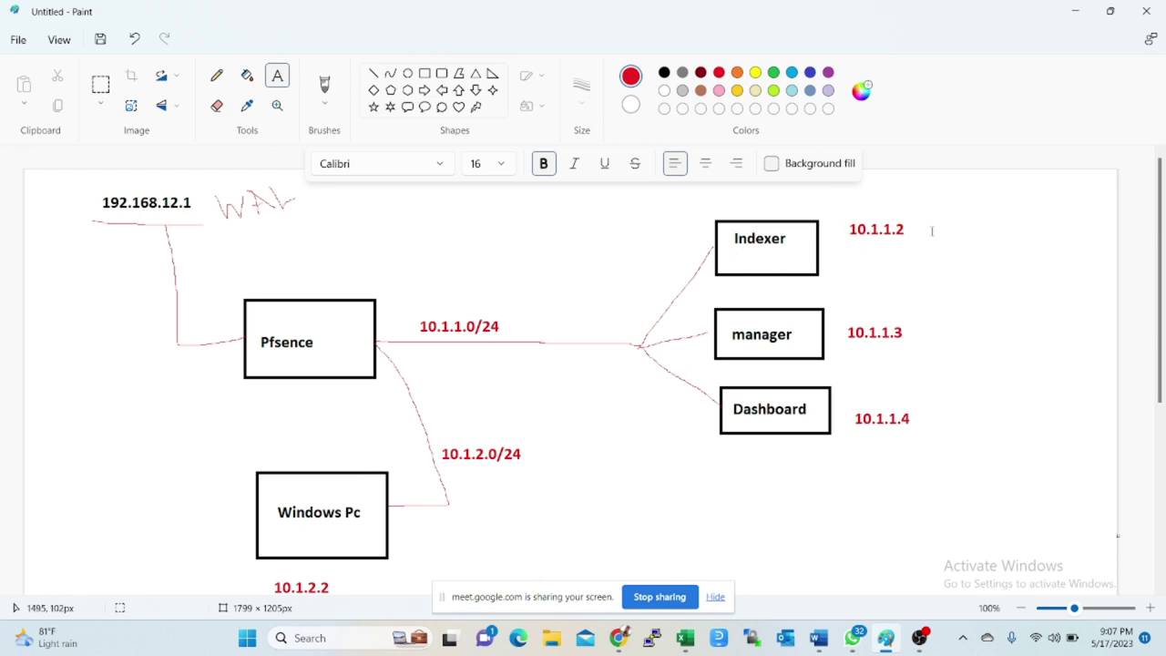
click(947, 197)
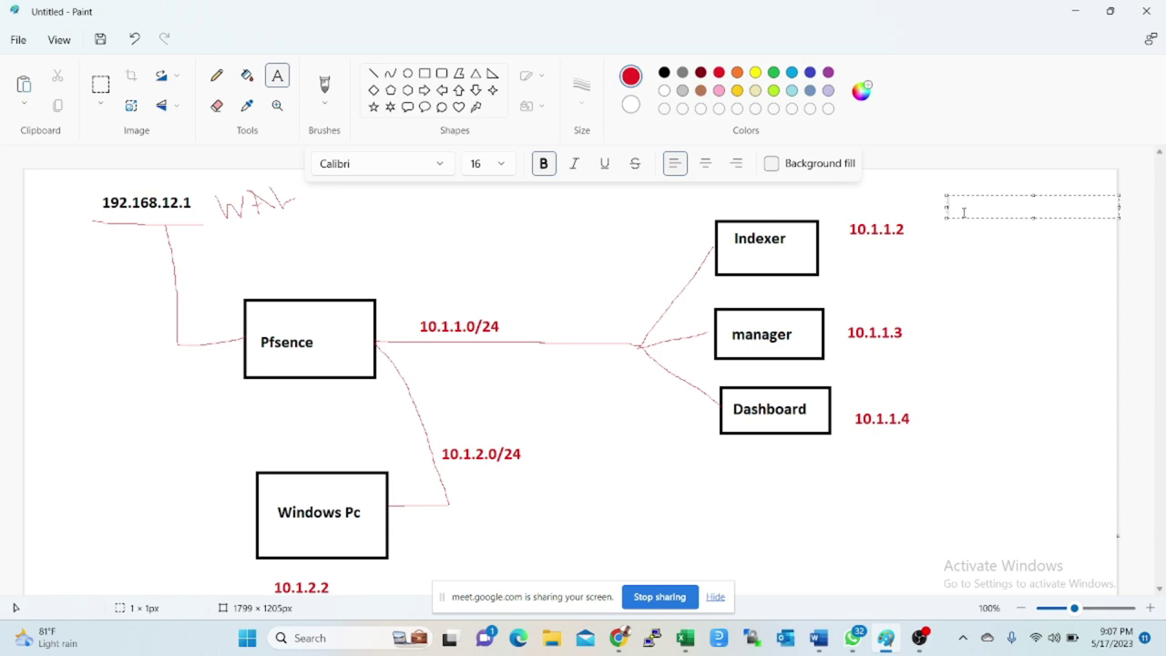
text(DHCP)
click(991, 258)
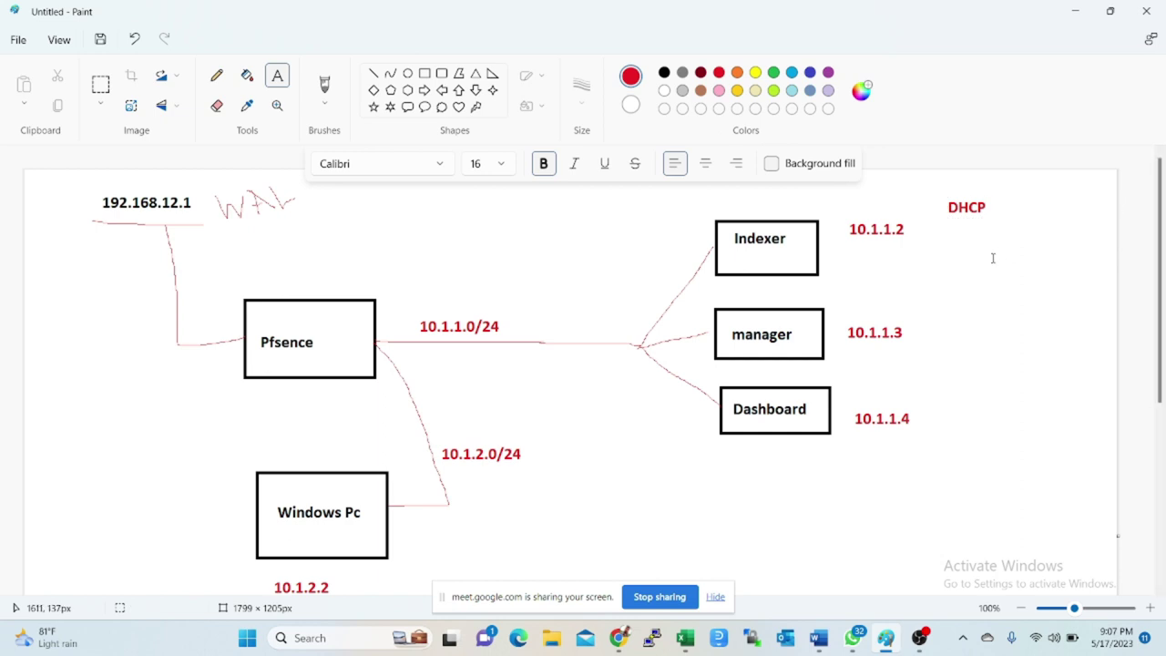
Step: Try a red "0-254" range note below the DHCP text and undo it
click(1005, 261)
text(0-2)
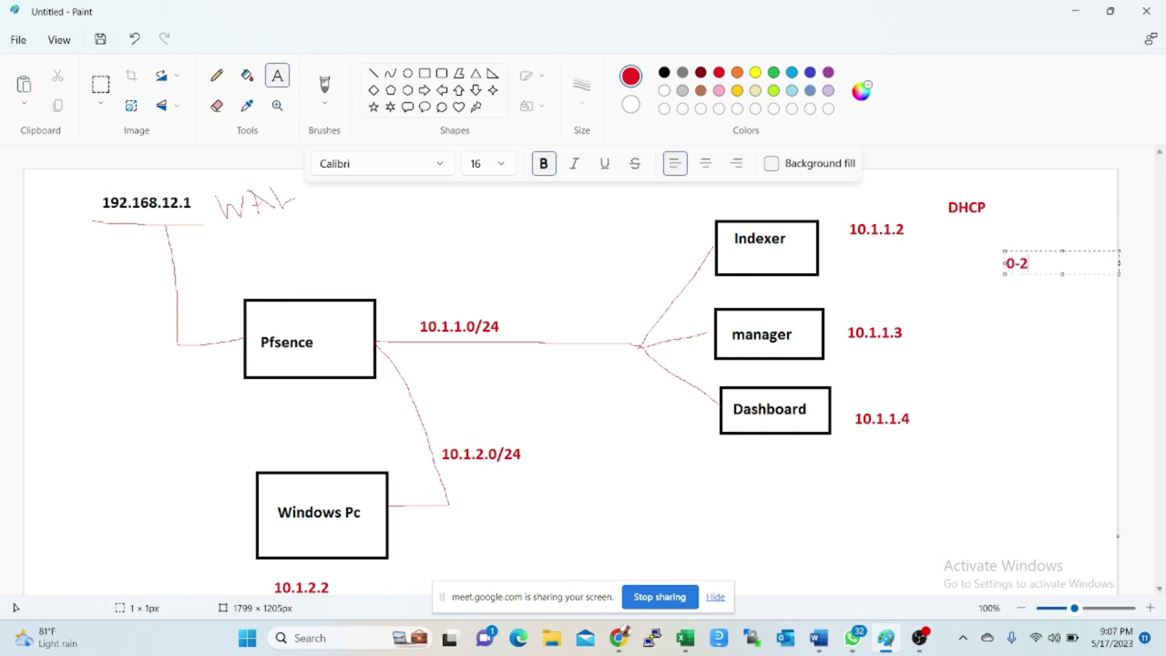
text(45)
key(BackSpace)
key(BackSpace)
text(54)
click(1005, 266)
drag(1082, 267, 1001, 247)
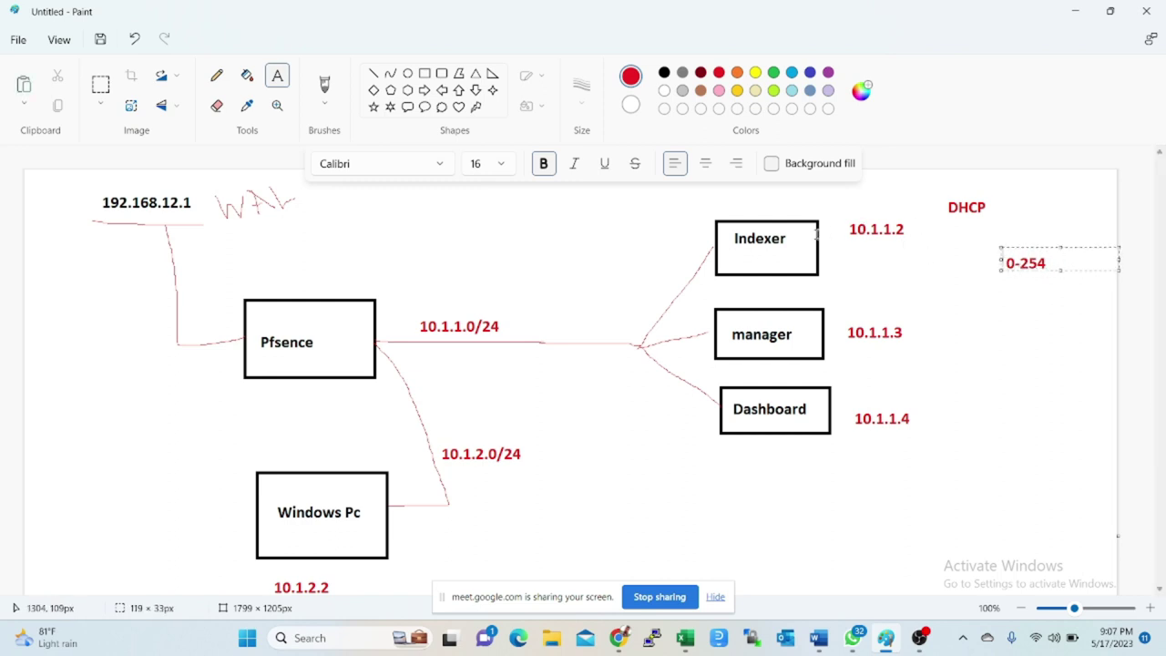
click(1036, 282)
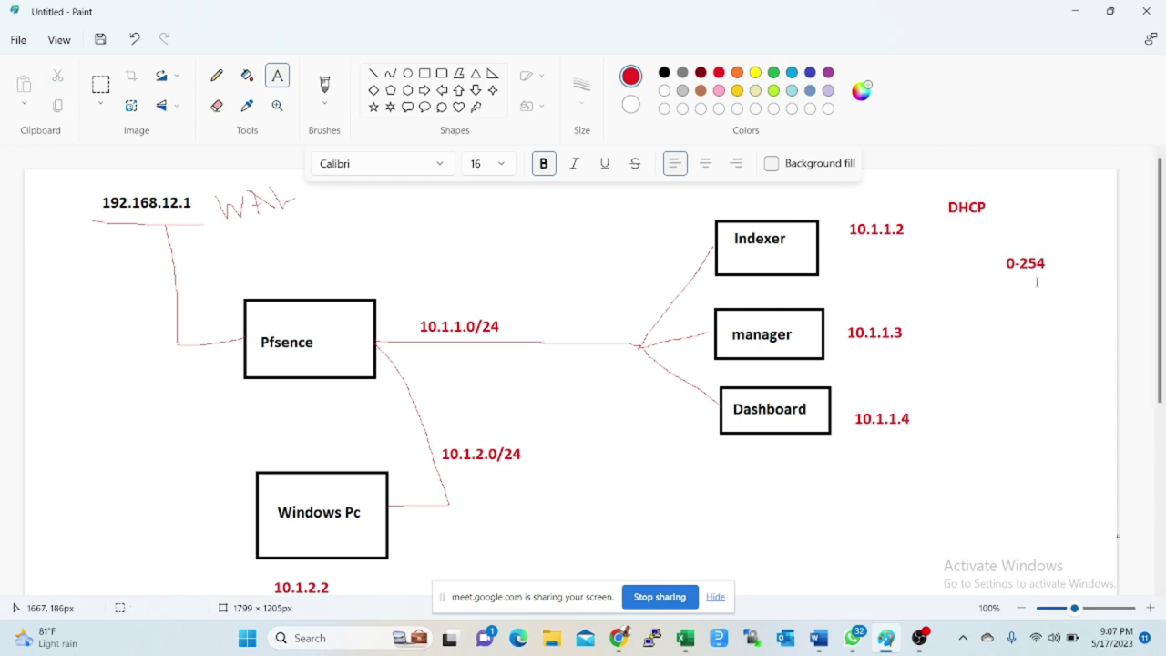
key(ctrl+z)
click(1021, 283)
click(1012, 308)
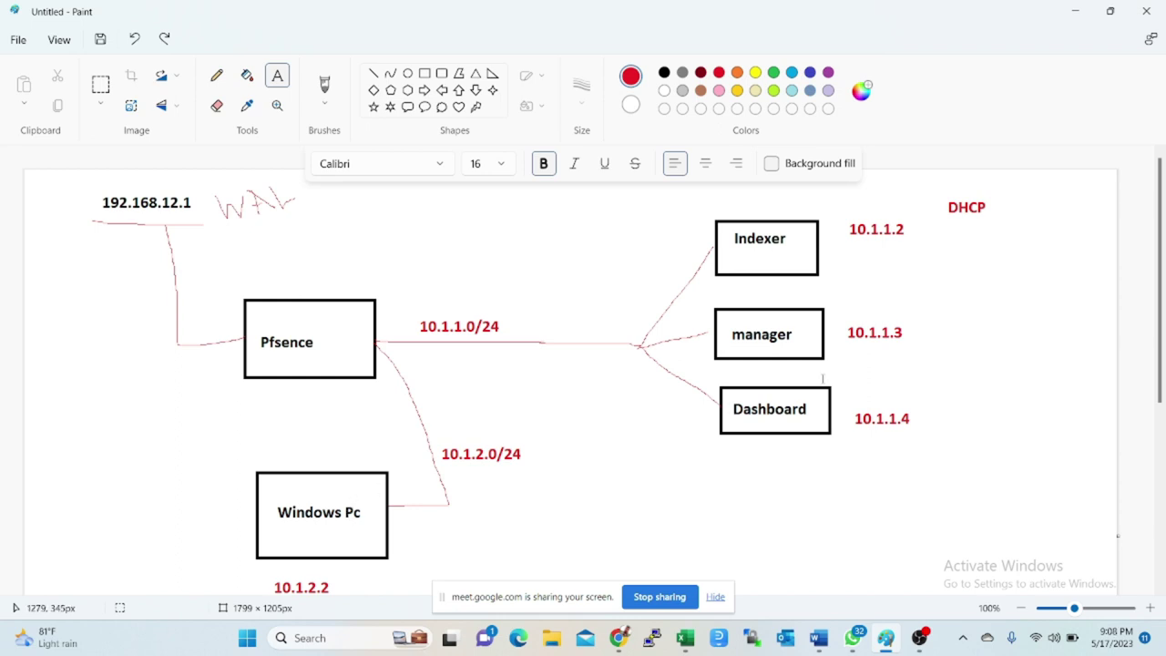
click(993, 330)
Step: Look over the network diagram, from the WAN link and pfSense firewall to the Windows PC and server addresses
click(217, 76)
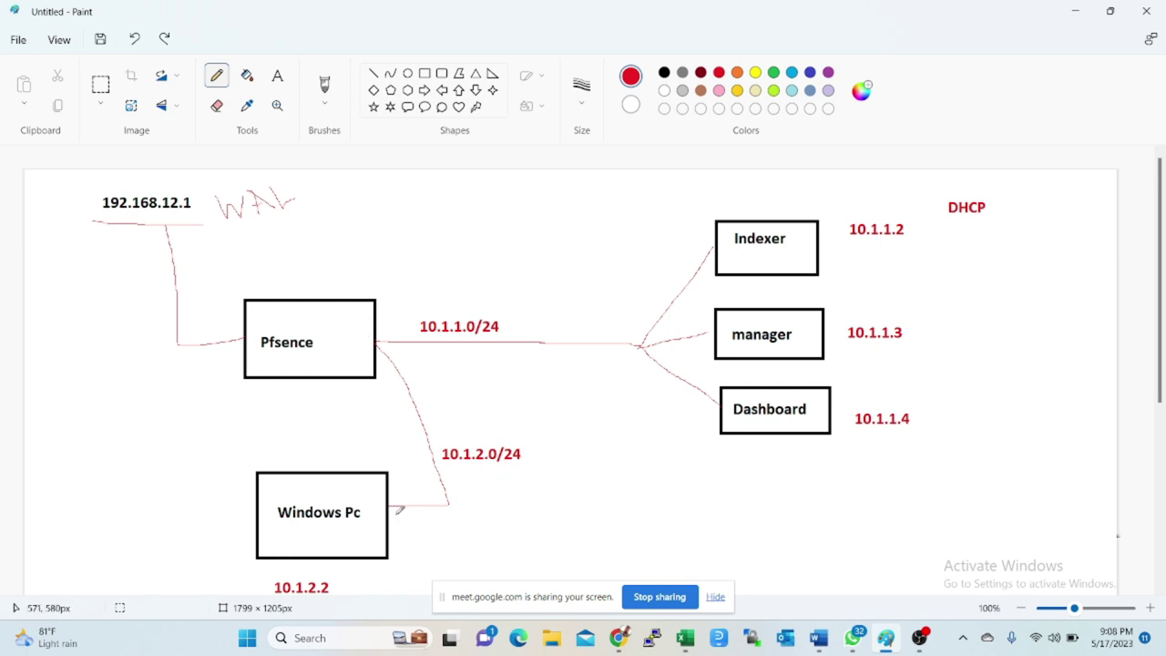
scroll(646, 284, down, 1)
scroll(646, 284, down, 1)
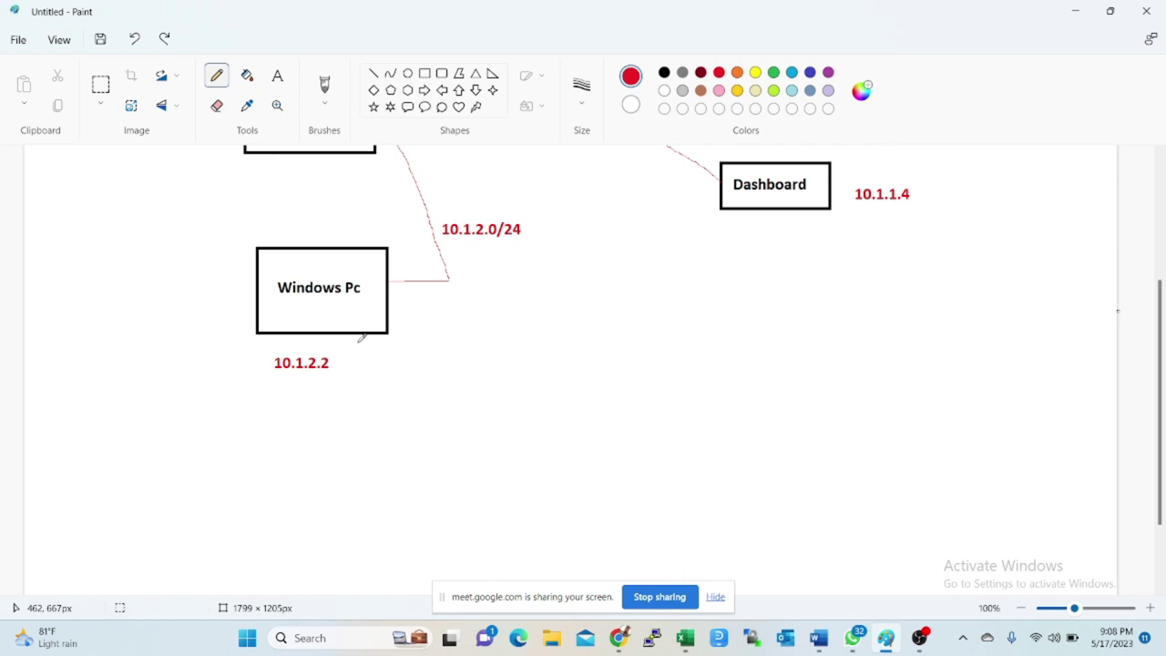
scroll(479, 372, up, 3)
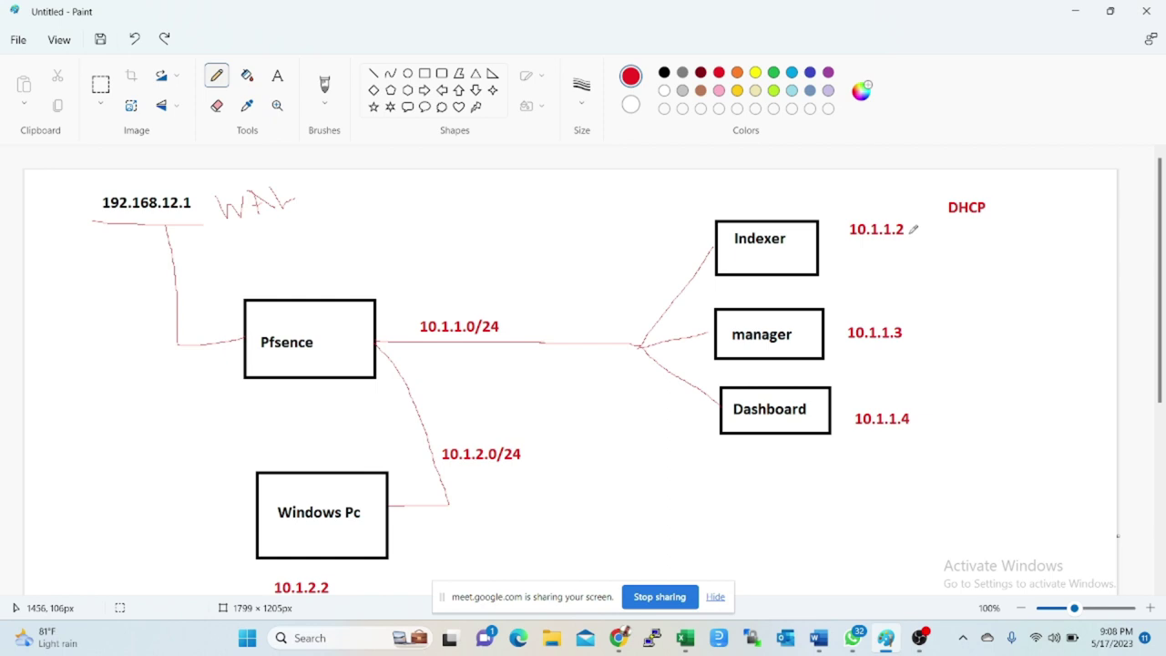
scroll(759, 308, down, 1)
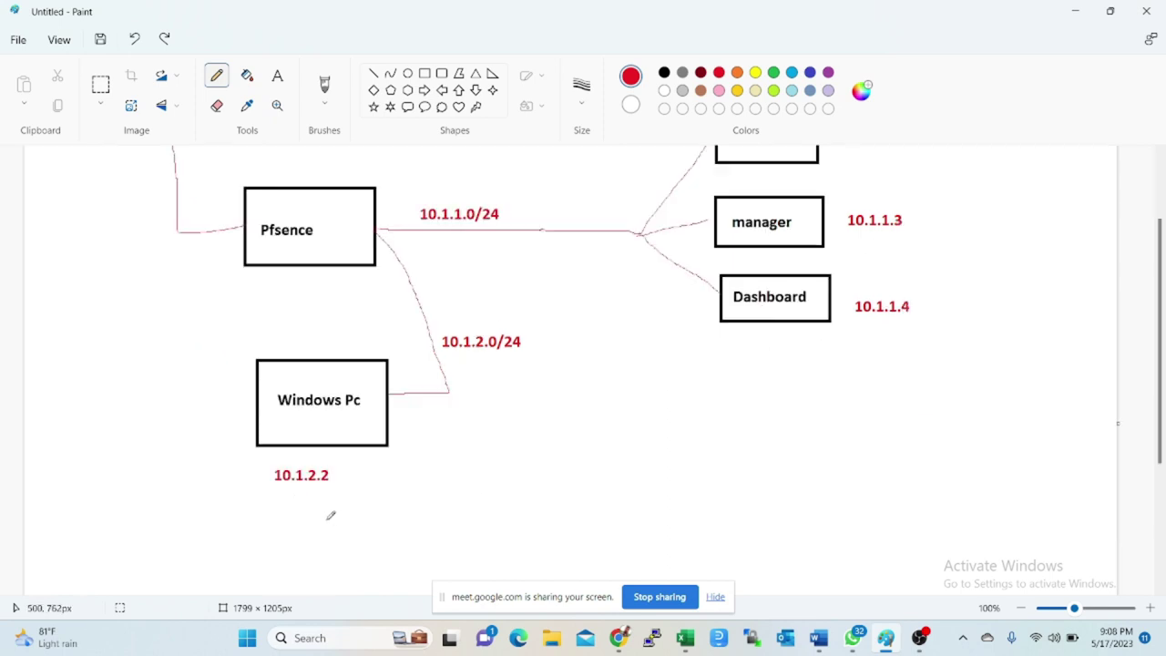
scroll(470, 463, up, 1)
scroll(470, 462, down, 1)
scroll(796, 362, up, 1)
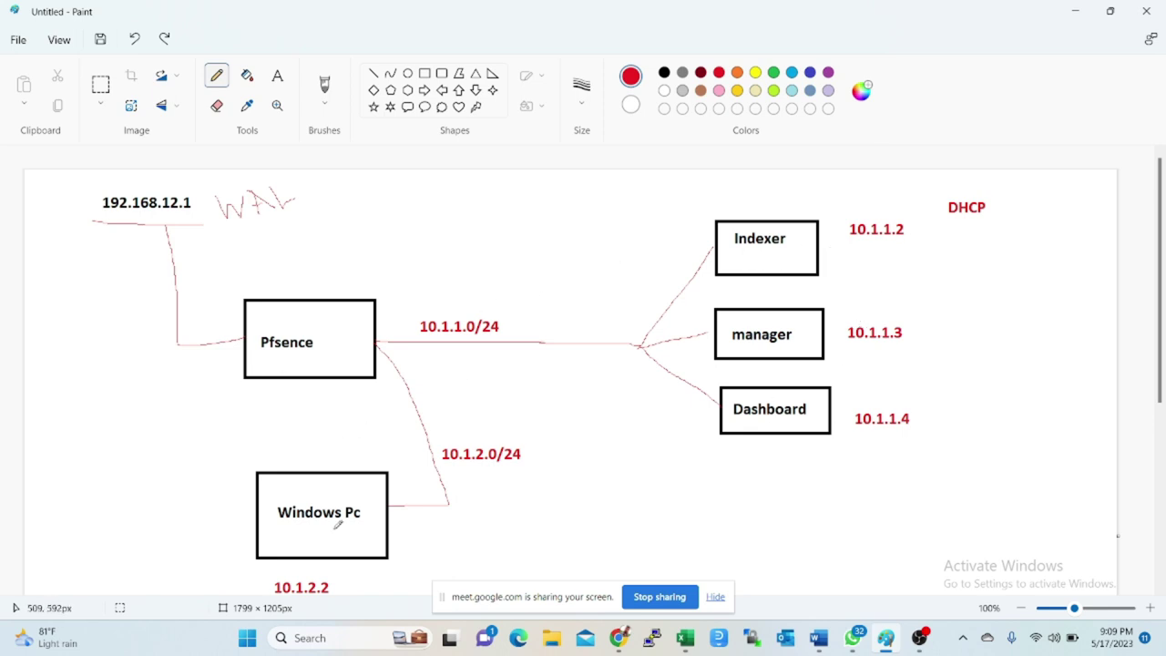
scroll(742, 390, down, 1)
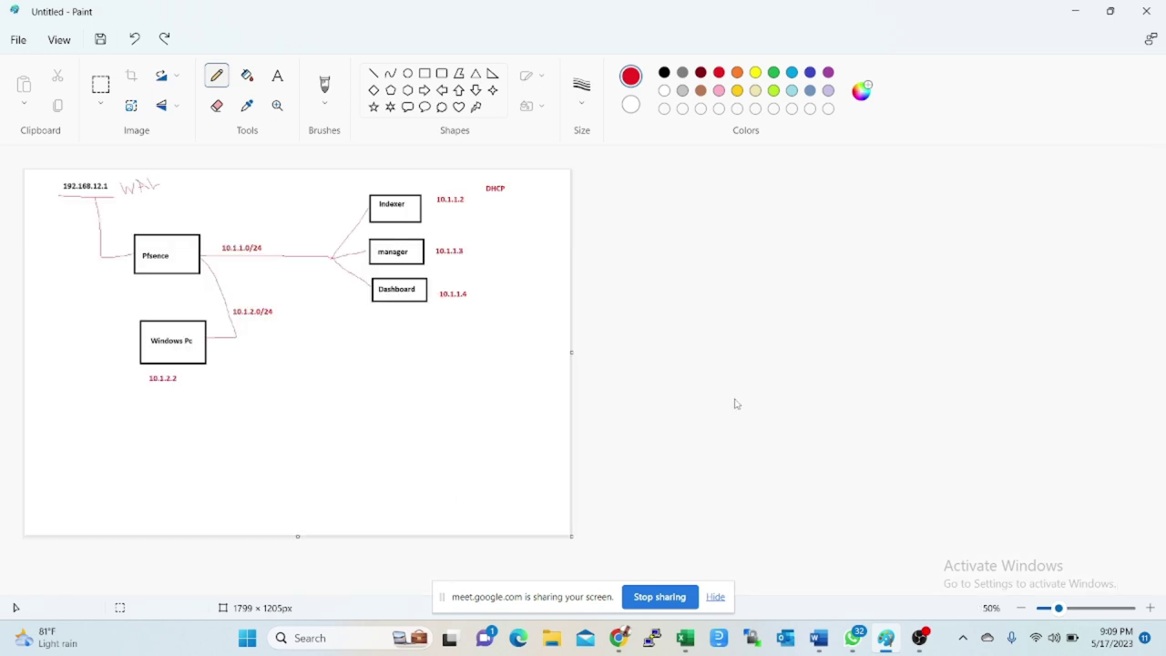
scroll(736, 404, up, 1)
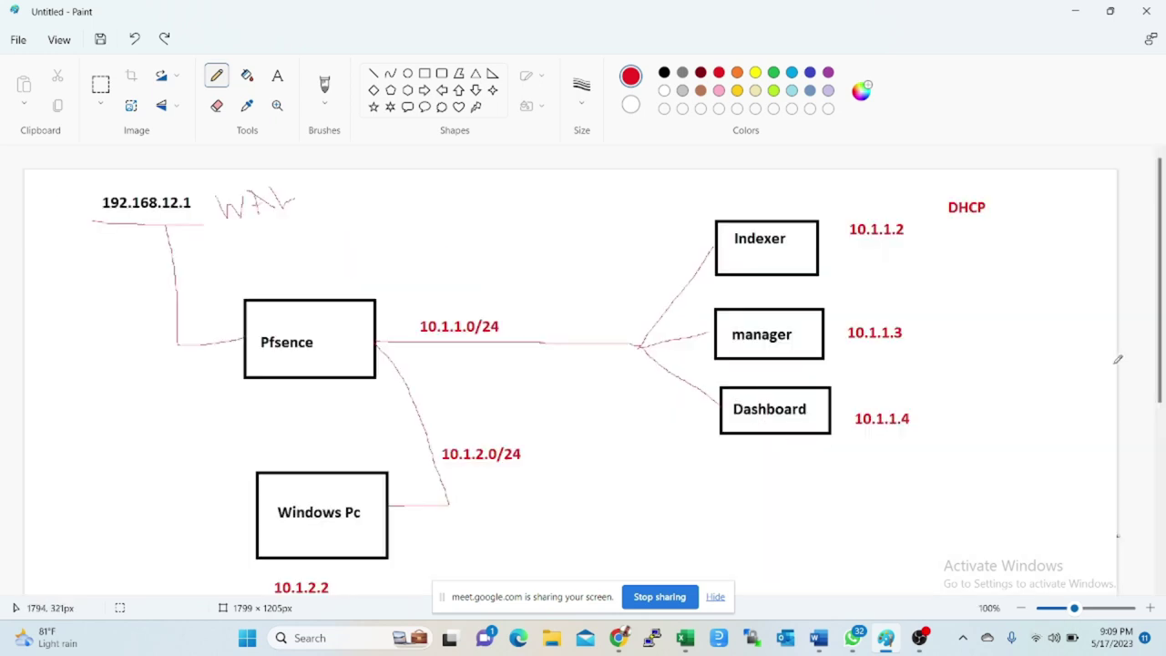
mouse_move(1154, 284)
mouse_down()
mouse_move(1156, 306)
mouse_move(1154, 284)
mouse_up()
Step: Draw a large green rectangle as a frame around the firewall, Windows Pc and server boxes
click(425, 76)
click(774, 73)
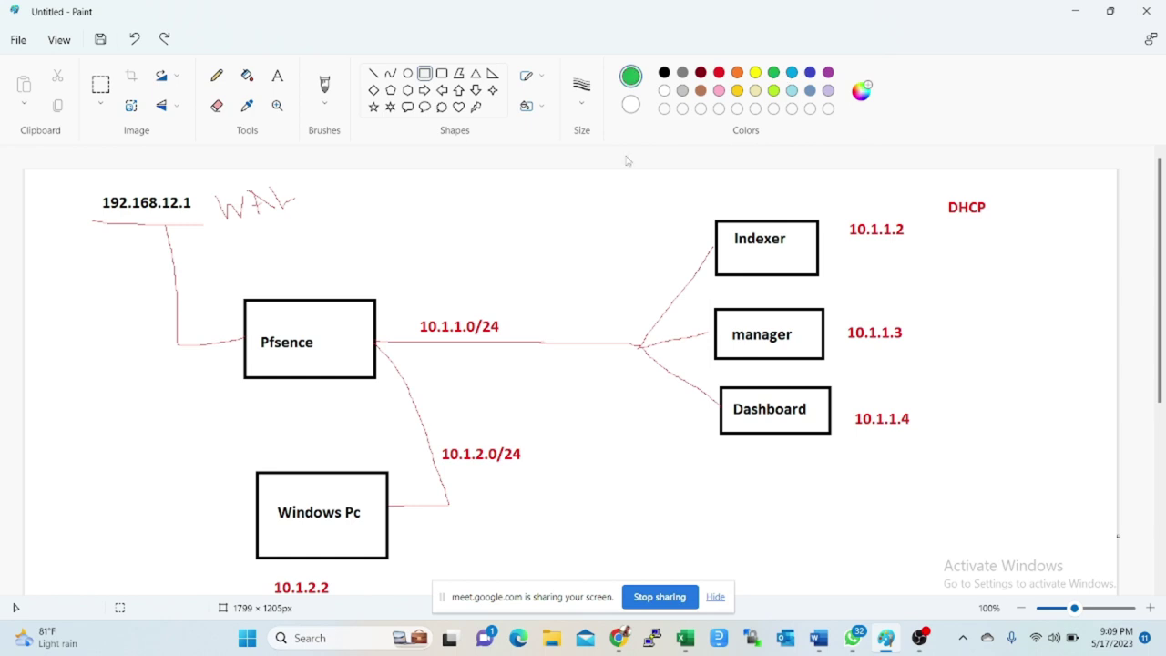
drag(113, 235, 992, 577)
drag(907, 528, 906, 492)
drag(993, 542, 1007, 571)
click(1076, 471)
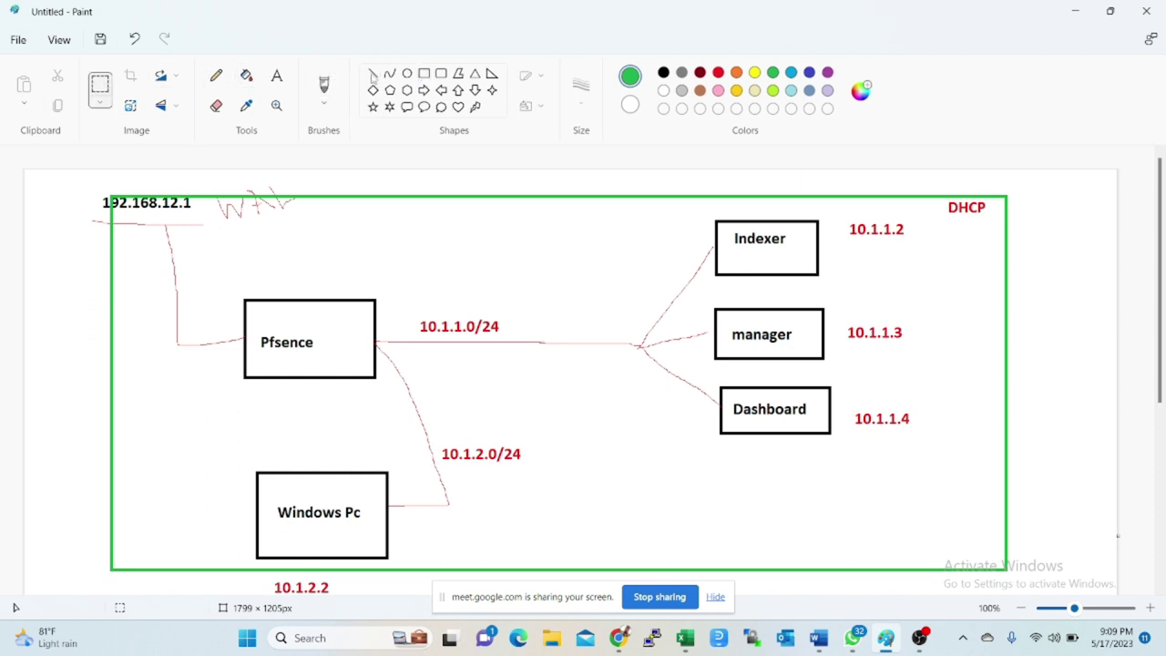
Step: Try small green boxes beside the frame on a canvas widened to 2293 px, and undo them with the widening
drag(1029, 189, 1116, 252)
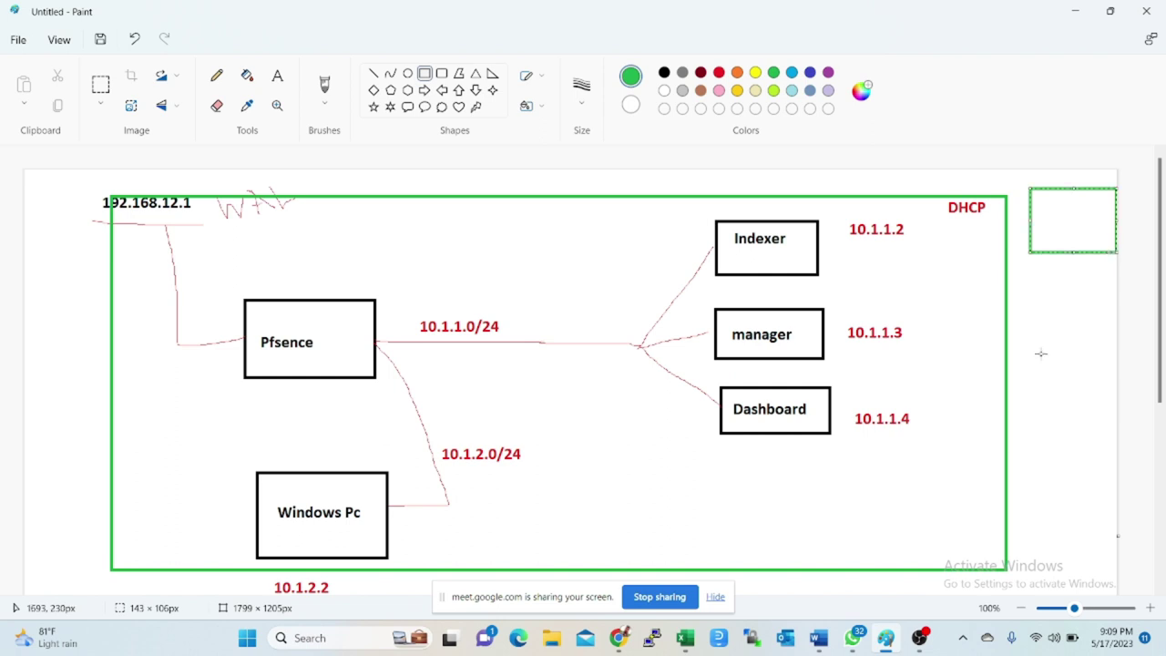
drag(1075, 608, 1066, 609)
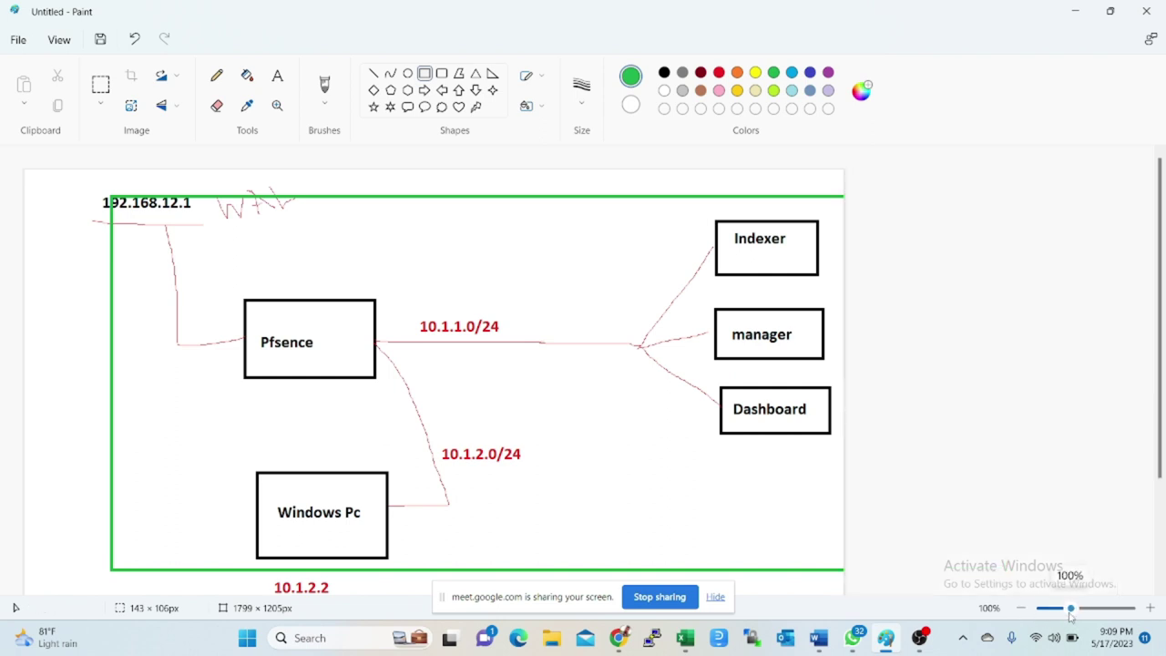
drag(846, 439, 1069, 444)
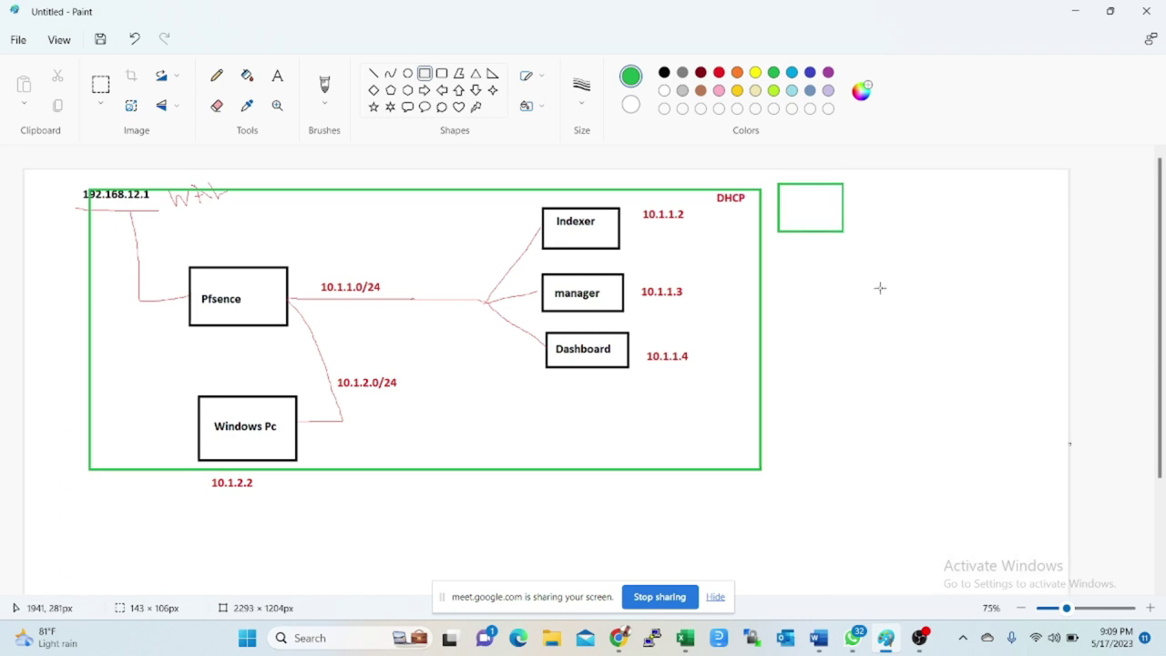
drag(817, 220, 846, 236)
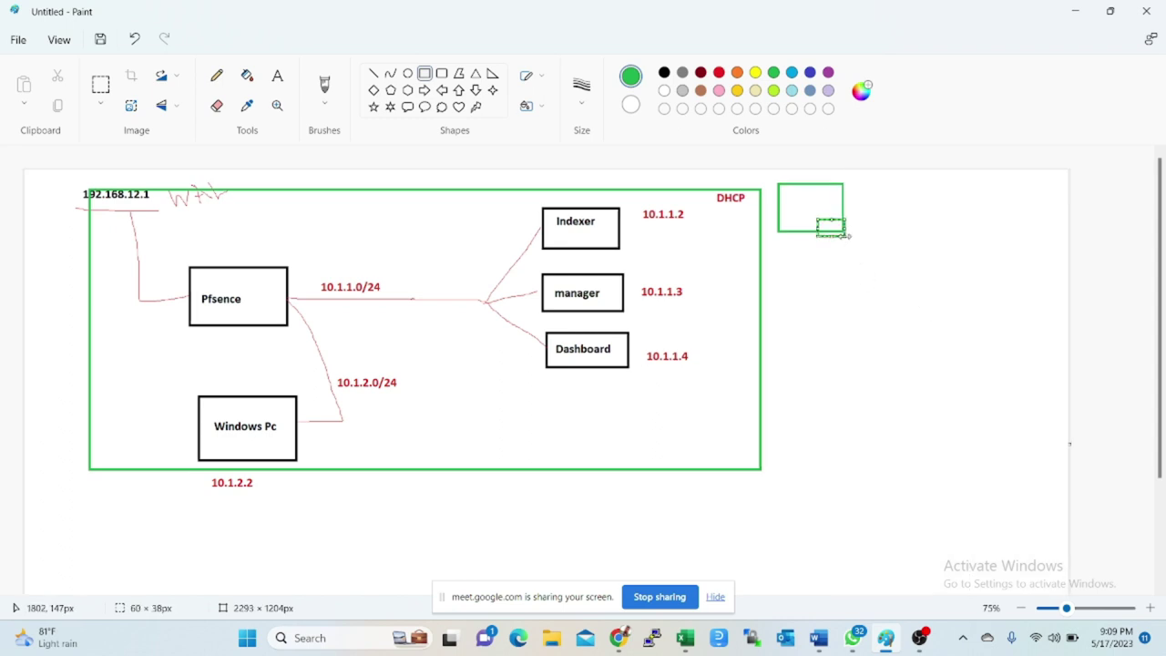
key(ctrl+z)
key(ctrl+z)
key(ctrl+z)
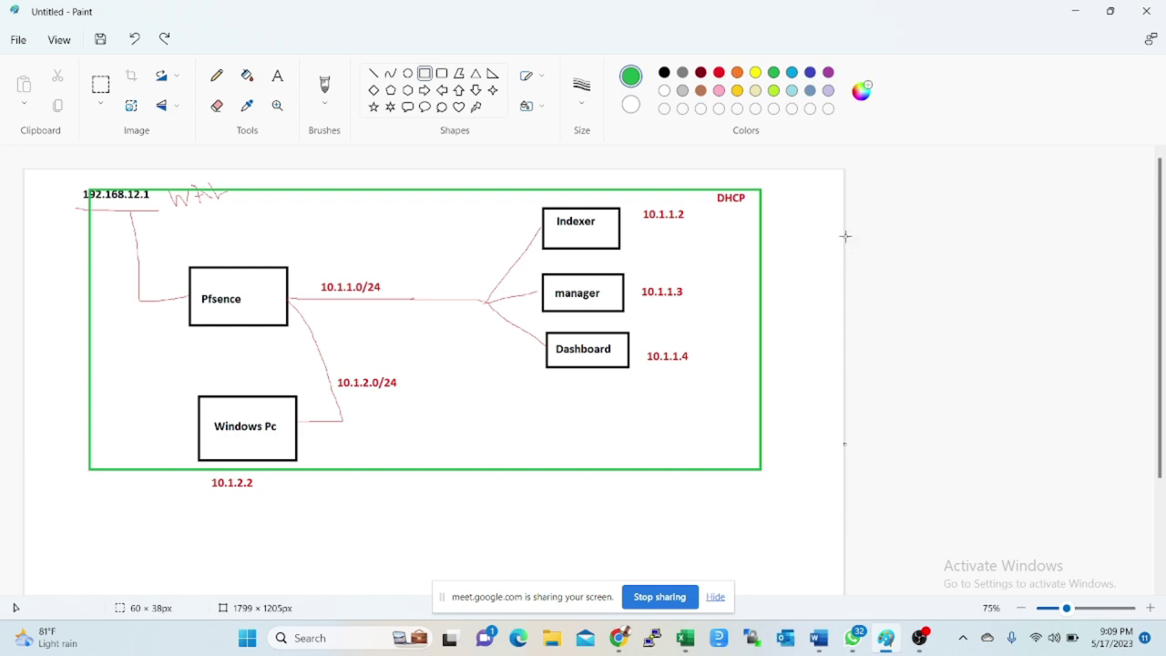
Step: Widen the canvas to about 2352 px and add a green box labelled 192.168.12.4 in the new area
drag(849, 438, 1096, 444)
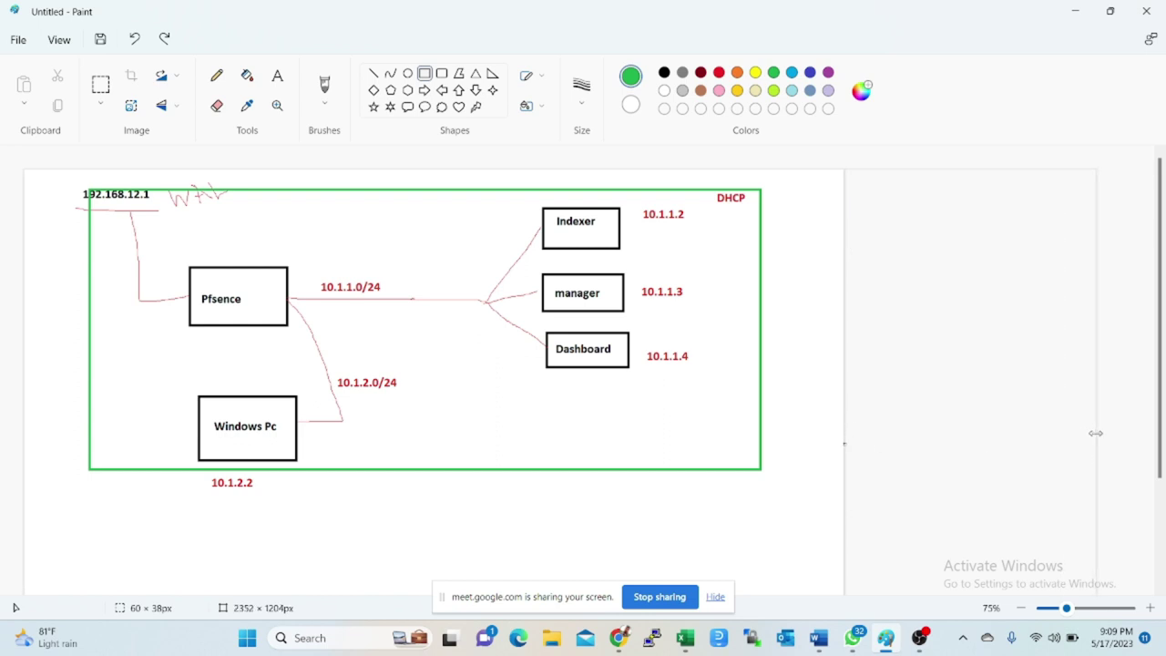
mouse_move(892, 235)
mouse_down()
mouse_move(949, 283)
mouse_move(1063, 313)
mouse_up()
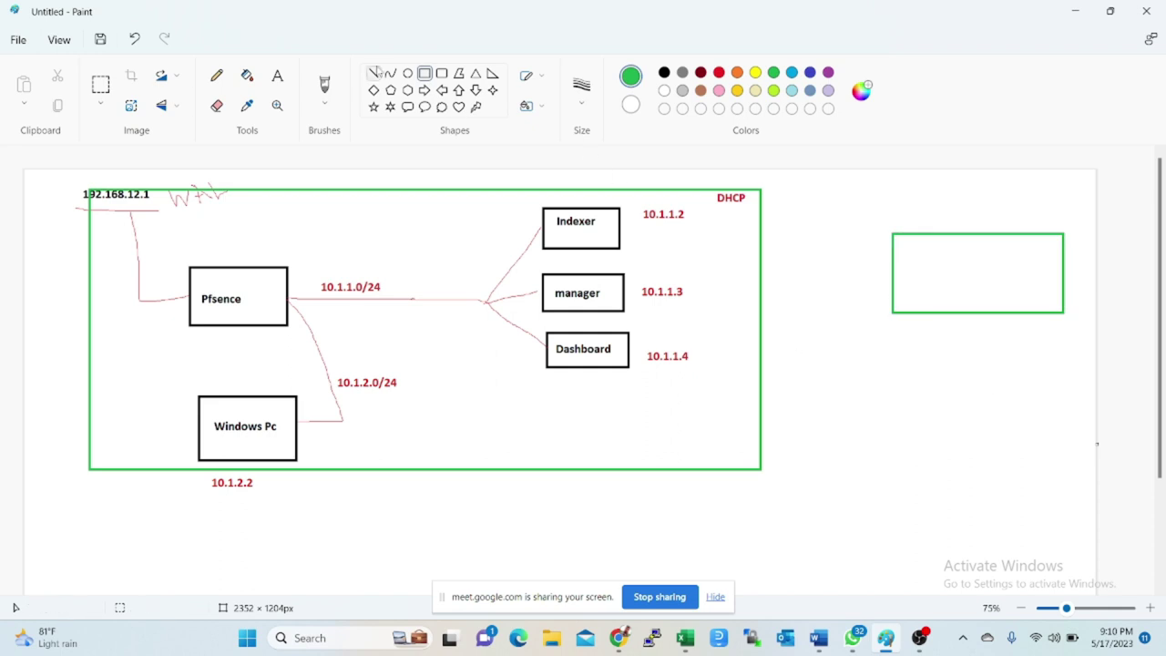
click(217, 76)
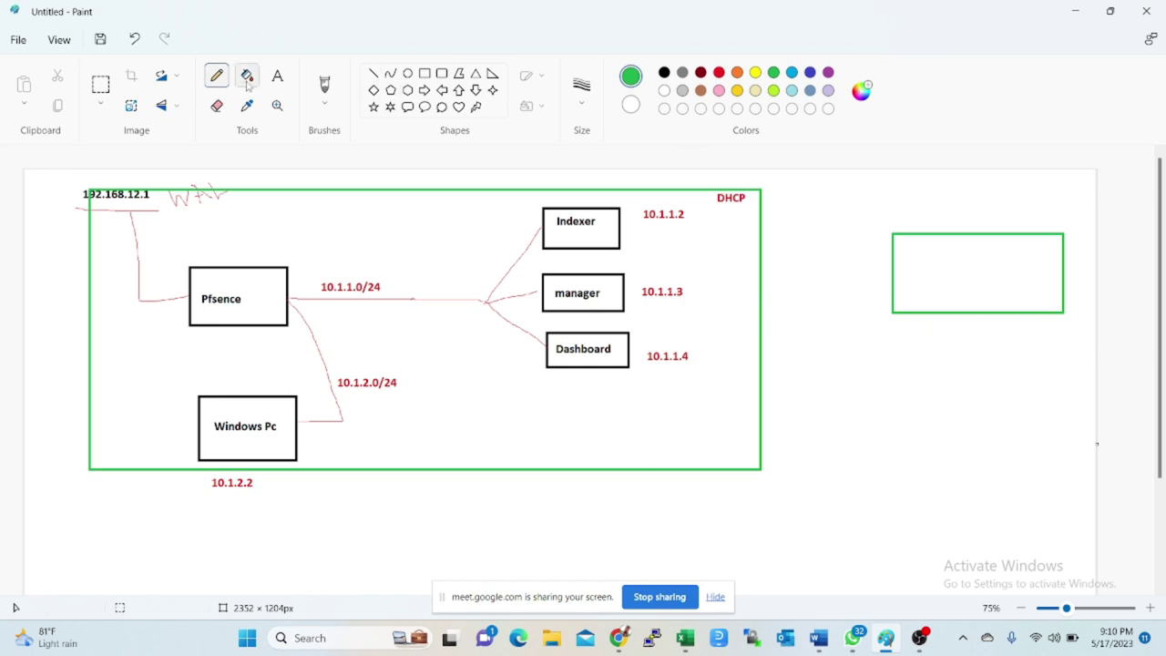
click(278, 77)
click(927, 339)
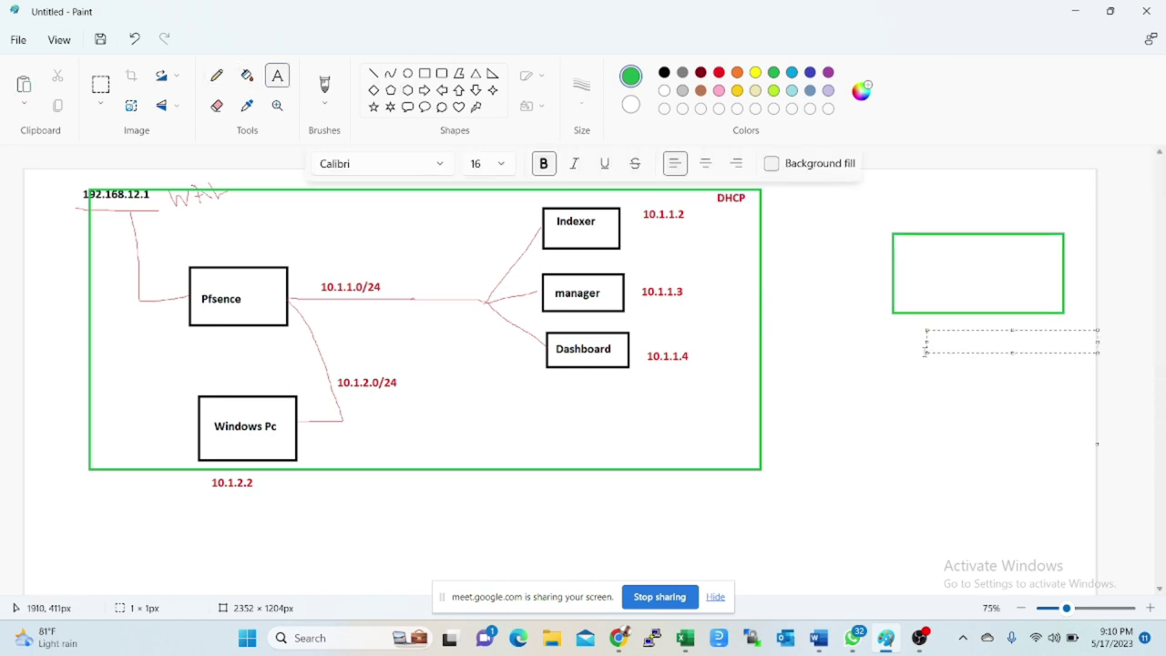
text(192.168.12.4)
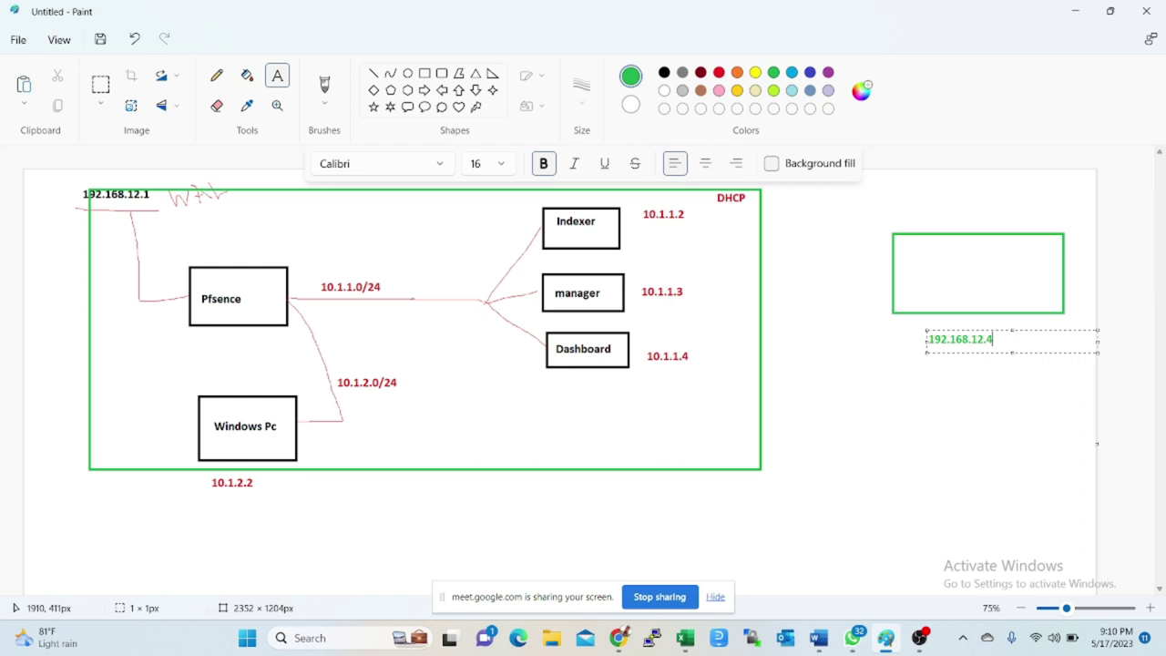
click(1006, 426)
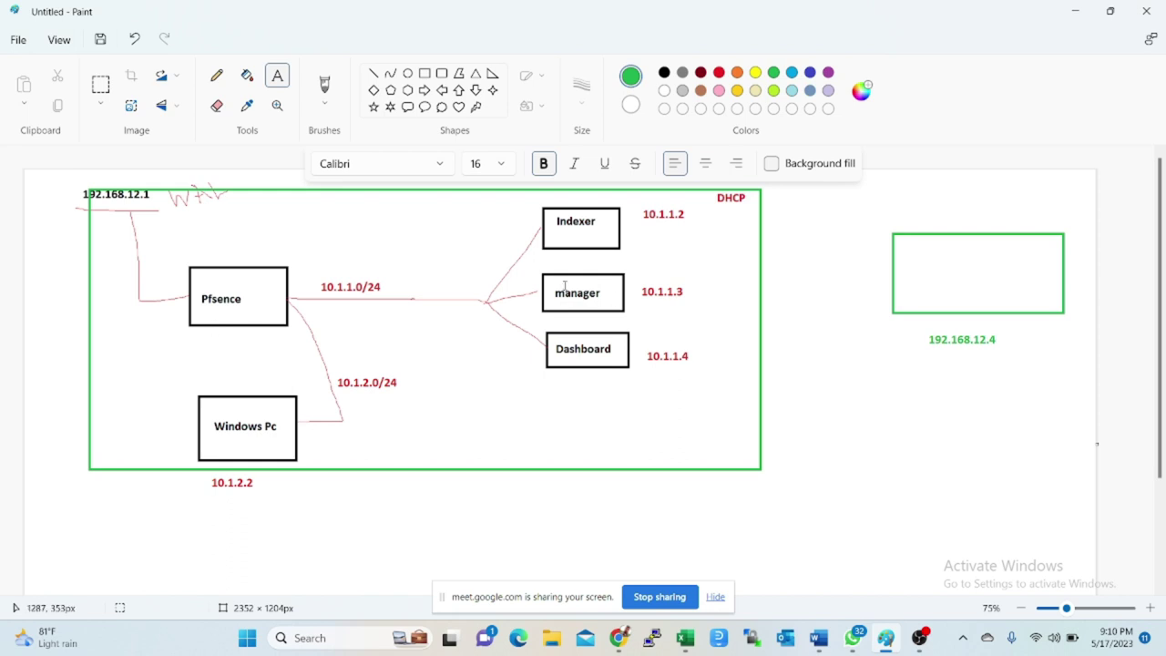
Step: Try a red pencil line from the outer box around the frame to 192.168.12.1, and undo it with the box, label and canvas widening
click(216, 79)
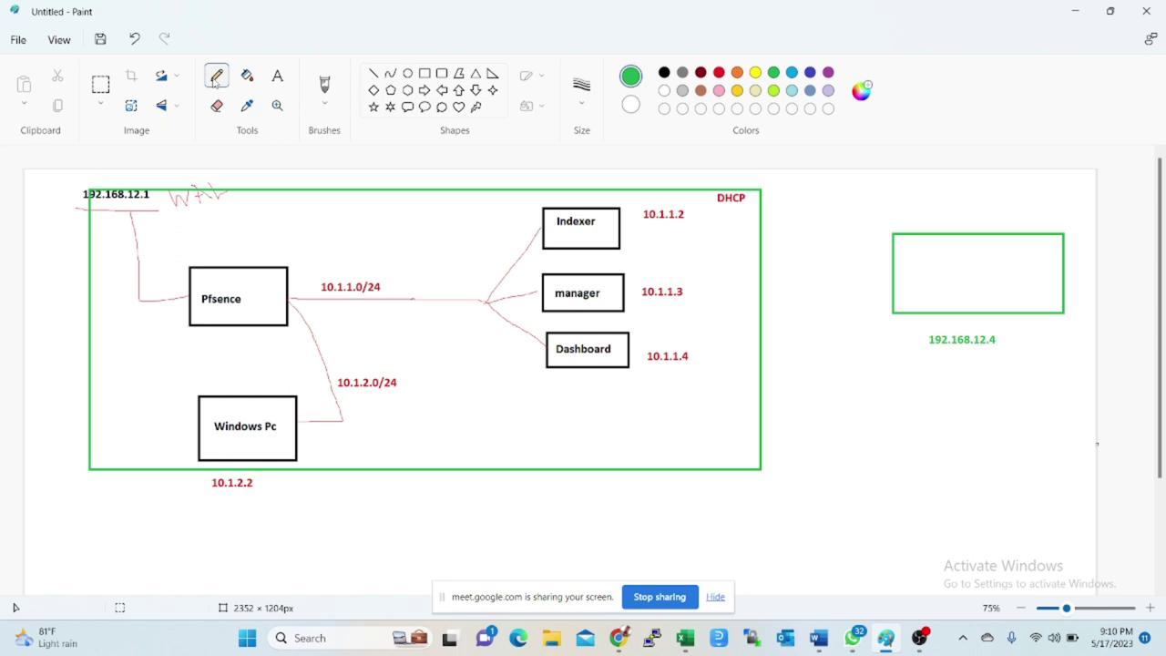
click(718, 73)
mouse_move(905, 310)
mouse_down()
mouse_move(921, 476)
mouse_move(906, 490)
mouse_move(551, 534)
mouse_move(165, 538)
mouse_move(70, 501)
mouse_move(76, 210)
mouse_up()
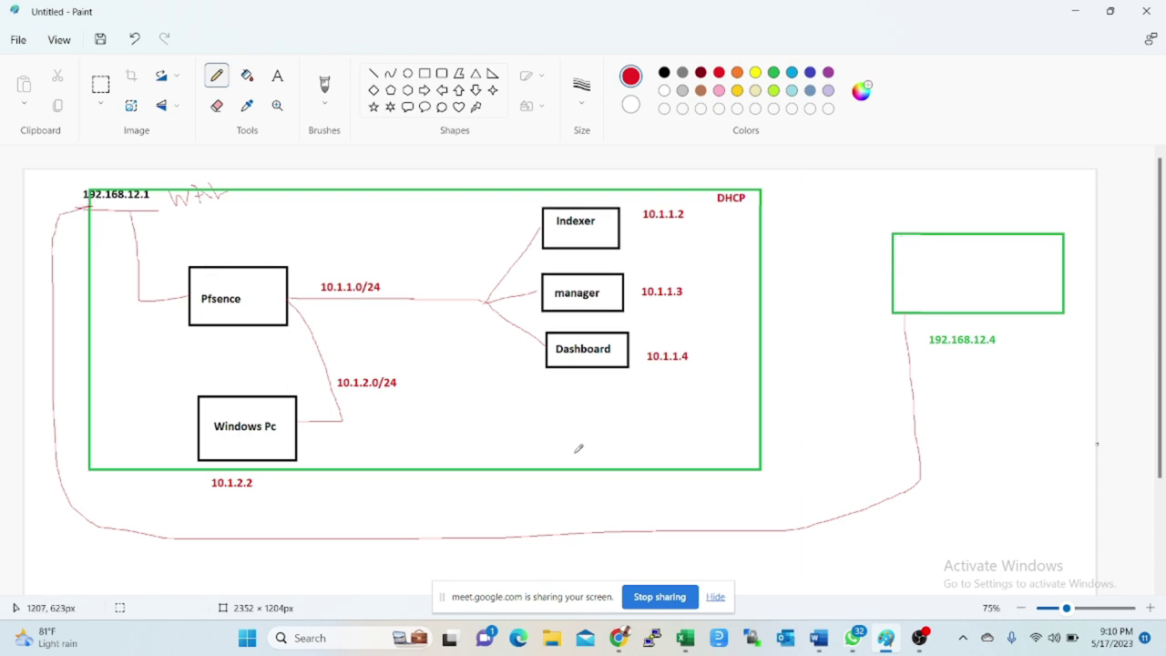
key(ctrl+z)
key(ctrl+z)
key(ctrl+z)
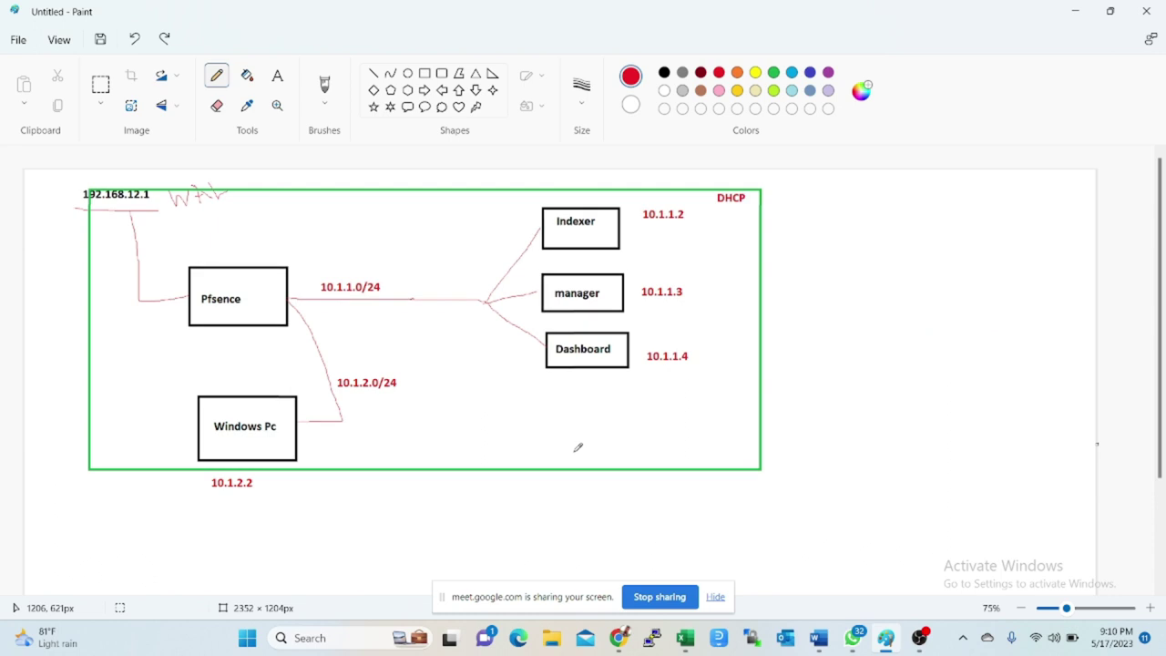
key(ctrl+z)
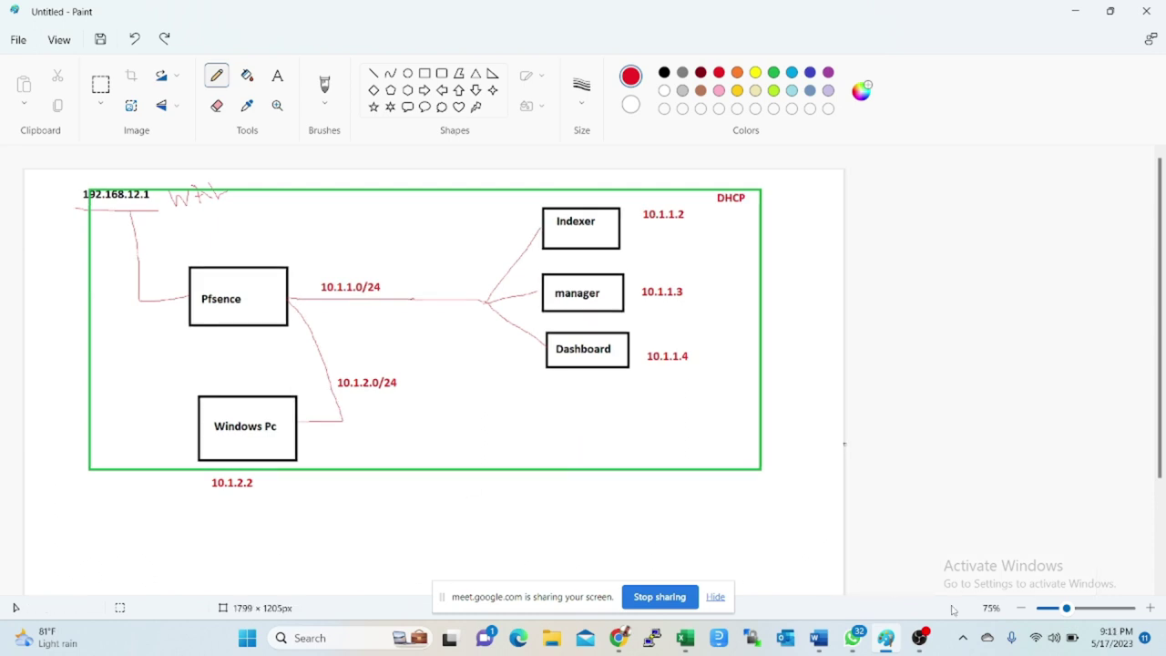
Step: Widen the canvas to the right to about 2450 px
scroll(823, 544, down, 2)
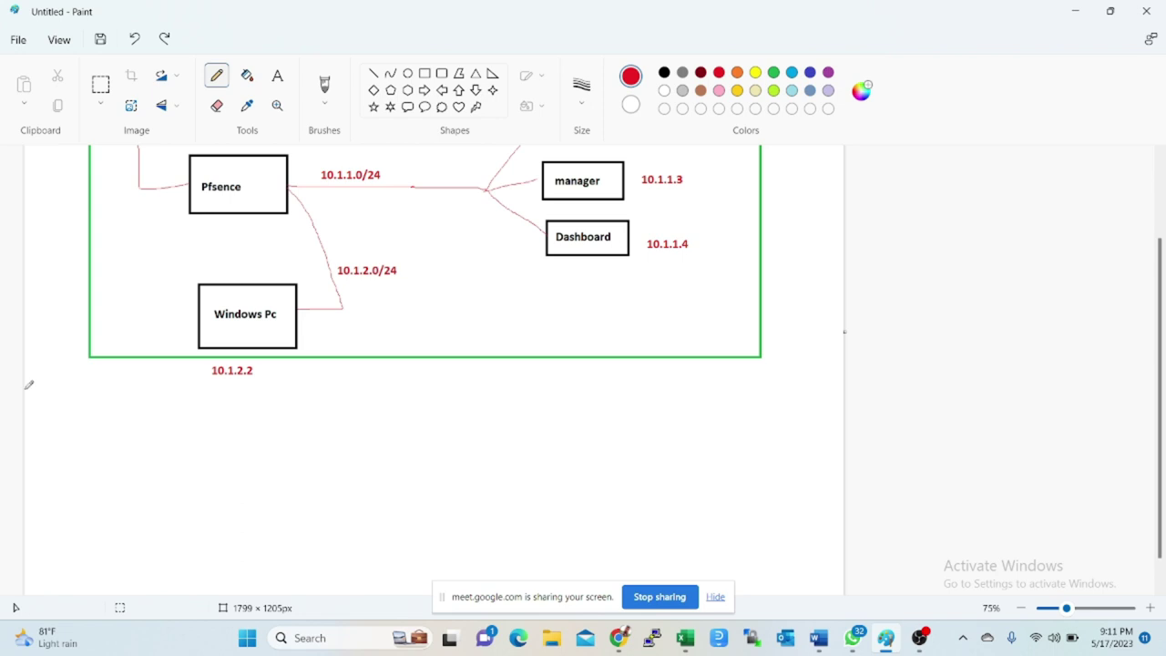
scroll(314, 470, up, 2)
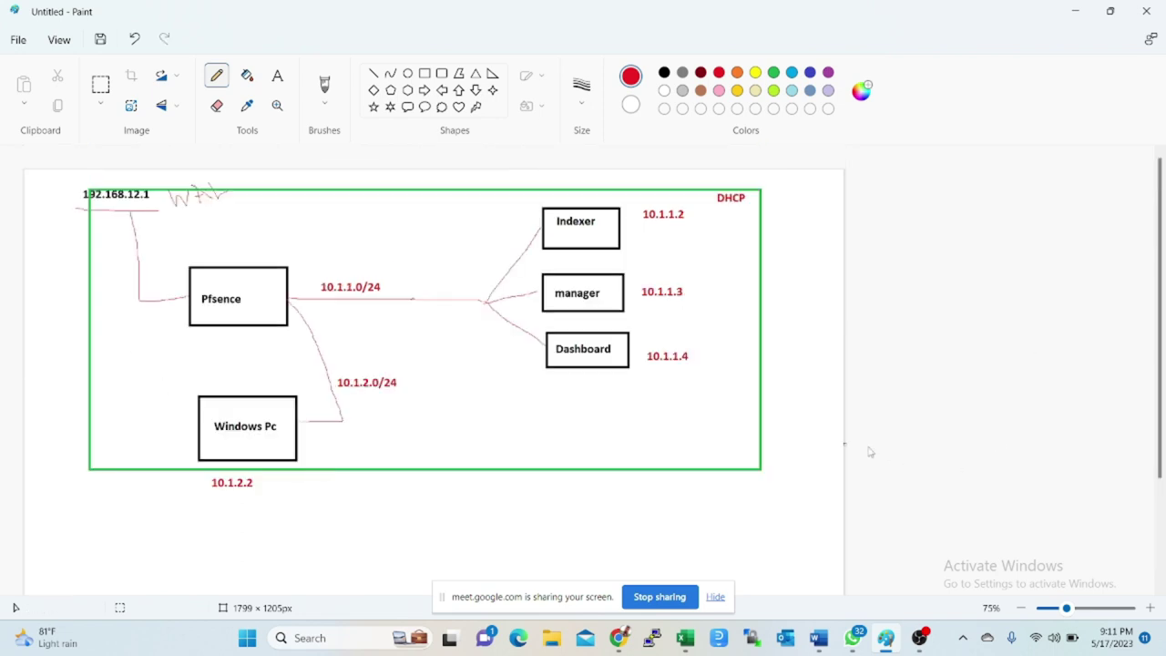
drag(848, 444, 1142, 434)
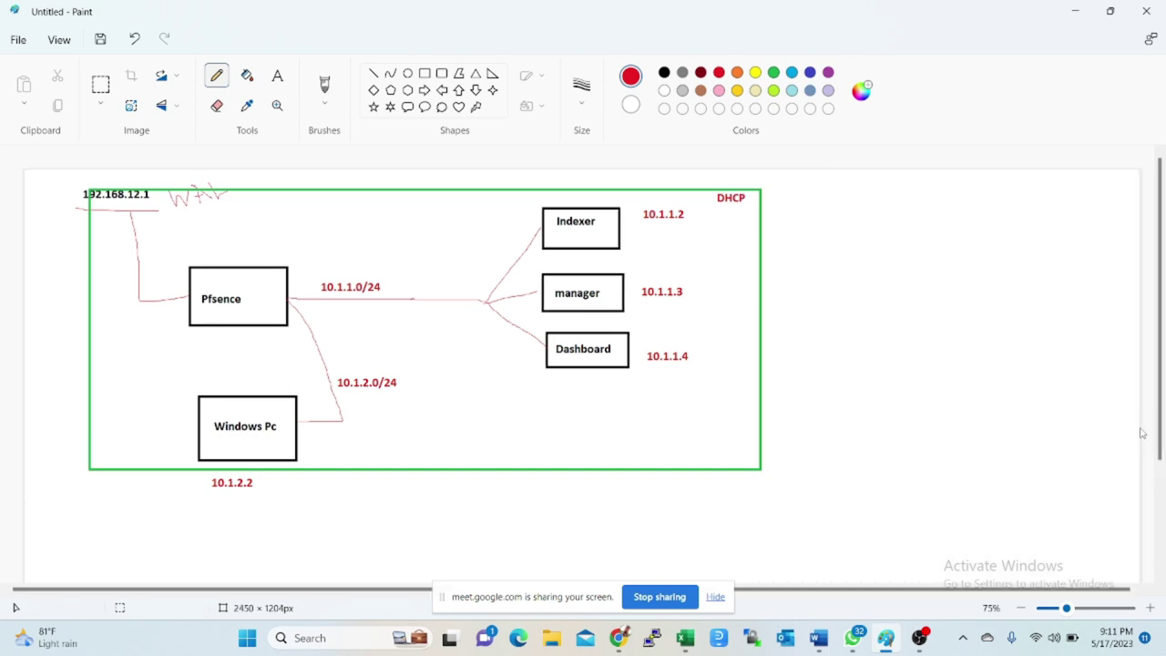
scroll(994, 419, down, 2)
scroll(996, 421, up, 2)
Step: Cut the whole framed diagram and paste it into the lower-right part of the canvas
click(100, 87)
mouse_move(43, 179)
mouse_down()
mouse_move(698, 456)
mouse_move(782, 509)
mouse_up()
key(ctrl+x)
scroll(593, 484, down, 4)
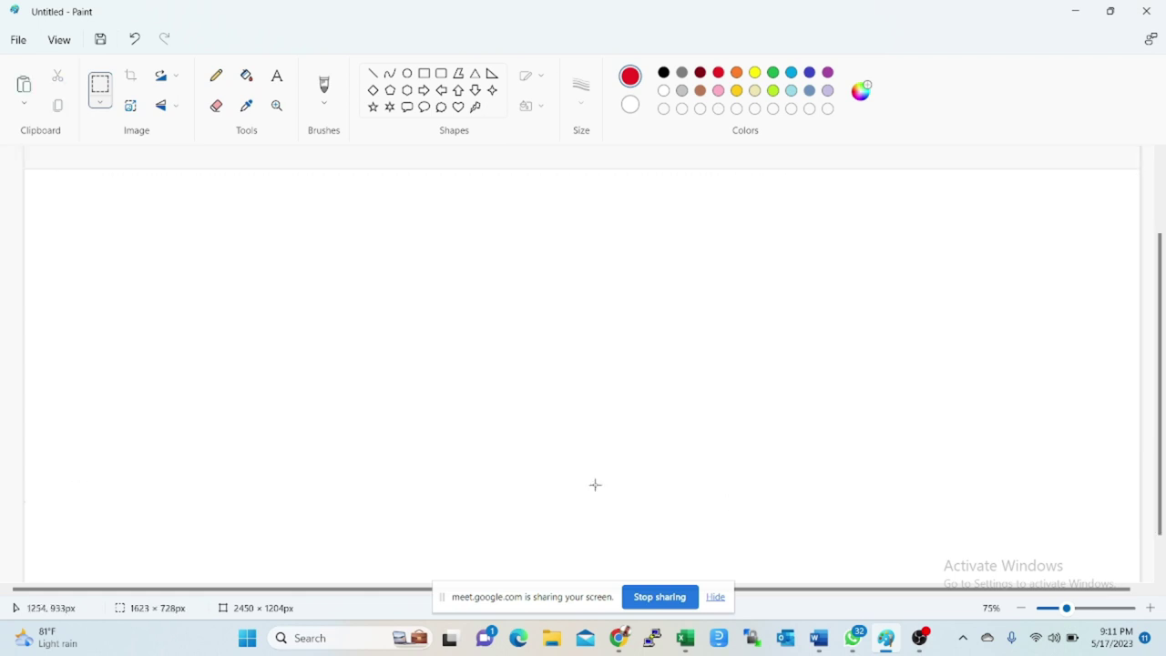
key(ctrl+v)
drag(330, 304, 690, 322)
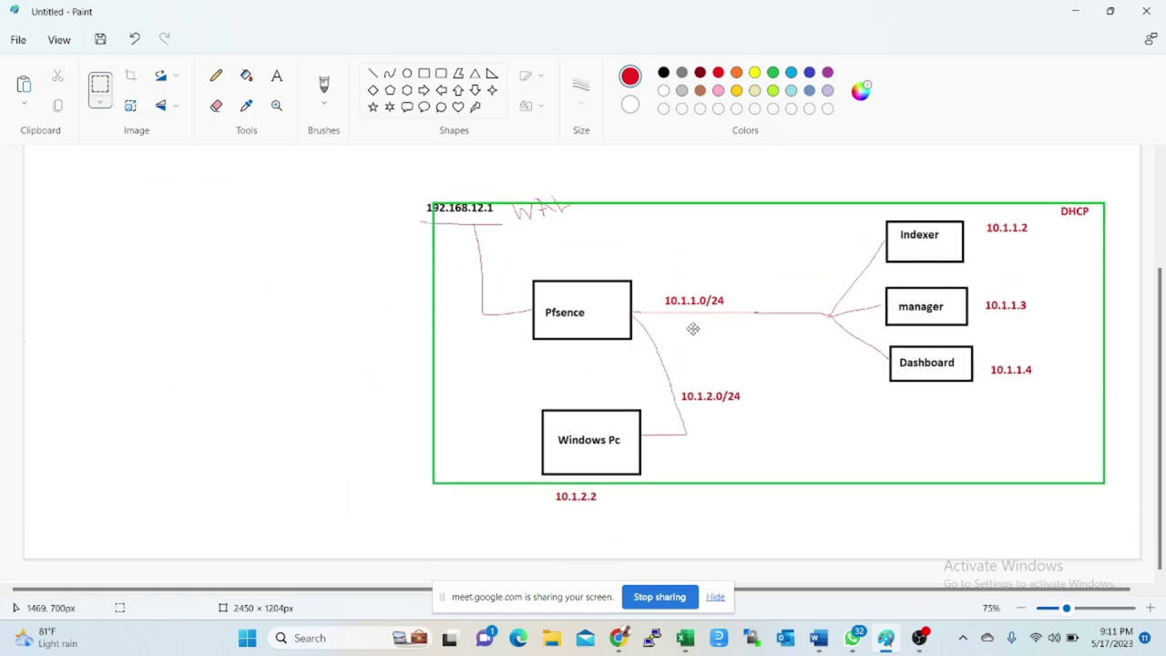
click(339, 345)
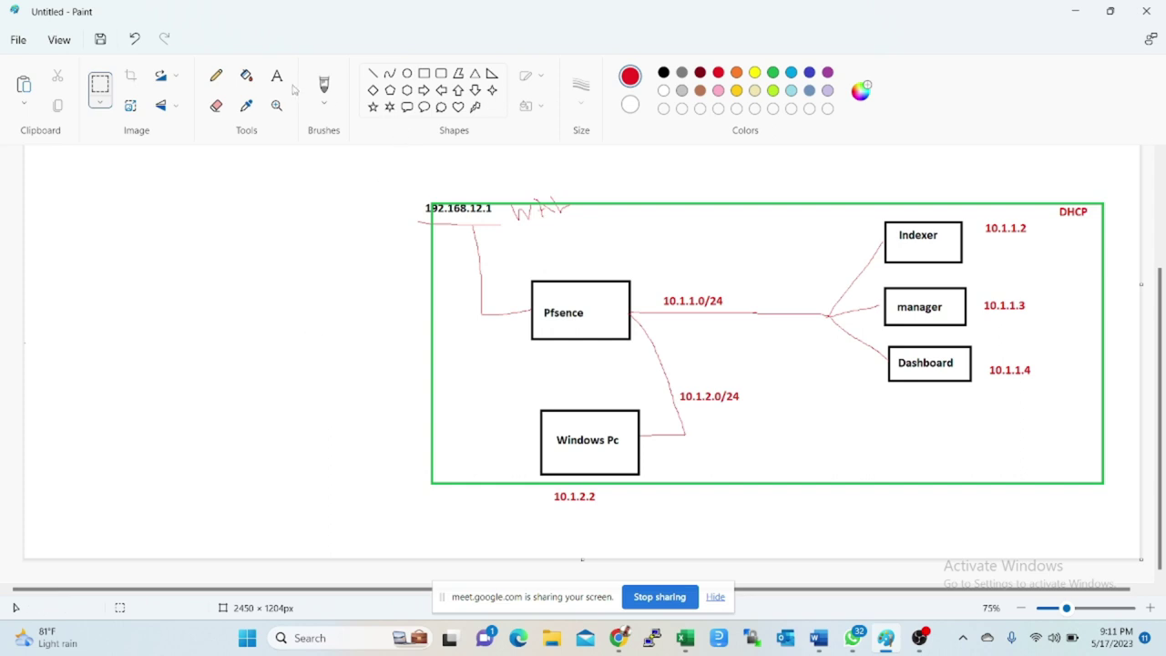
Step: Draw a red monitor to the left of the framed diagram, using a rounded rectangle with a pencilled stand and base
click(441, 73)
drag(66, 213, 282, 322)
click(294, 294)
click(217, 77)
drag(141, 330, 123, 381)
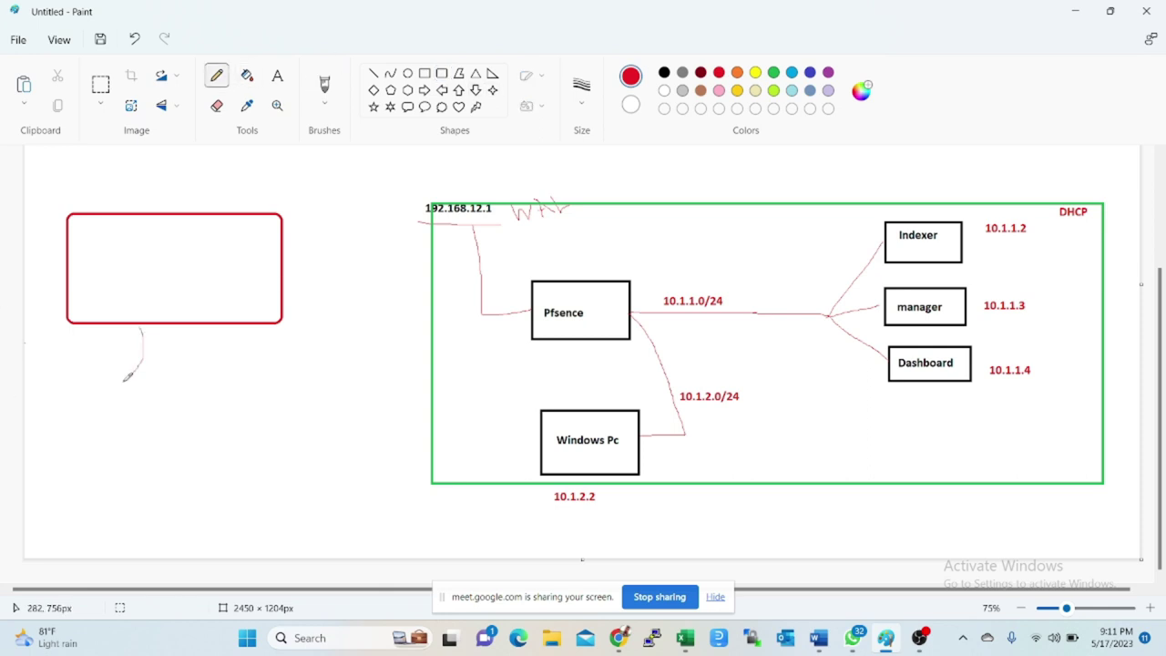
mouse_move(181, 326)
mouse_down()
mouse_move(197, 322)
mouse_move(193, 373)
mouse_up()
drag(103, 386, 218, 371)
Step: Add the red address label 192.168.12.1 inside the monitor
click(277, 76)
click(84, 262)
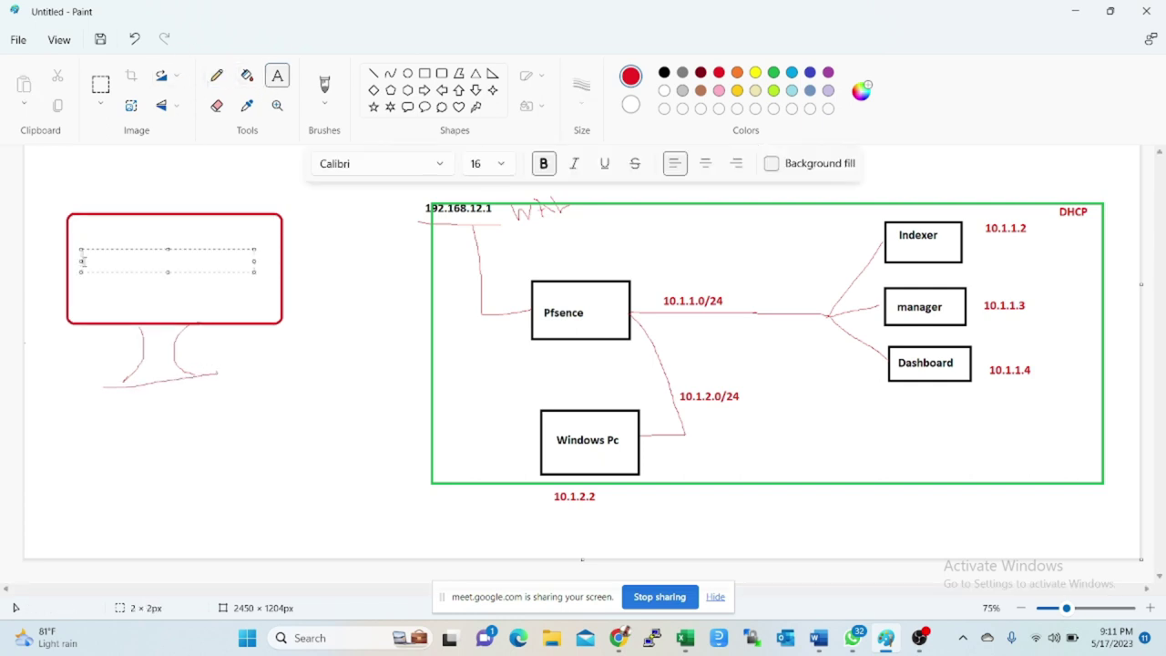
text(192.168.12.1)
click(325, 323)
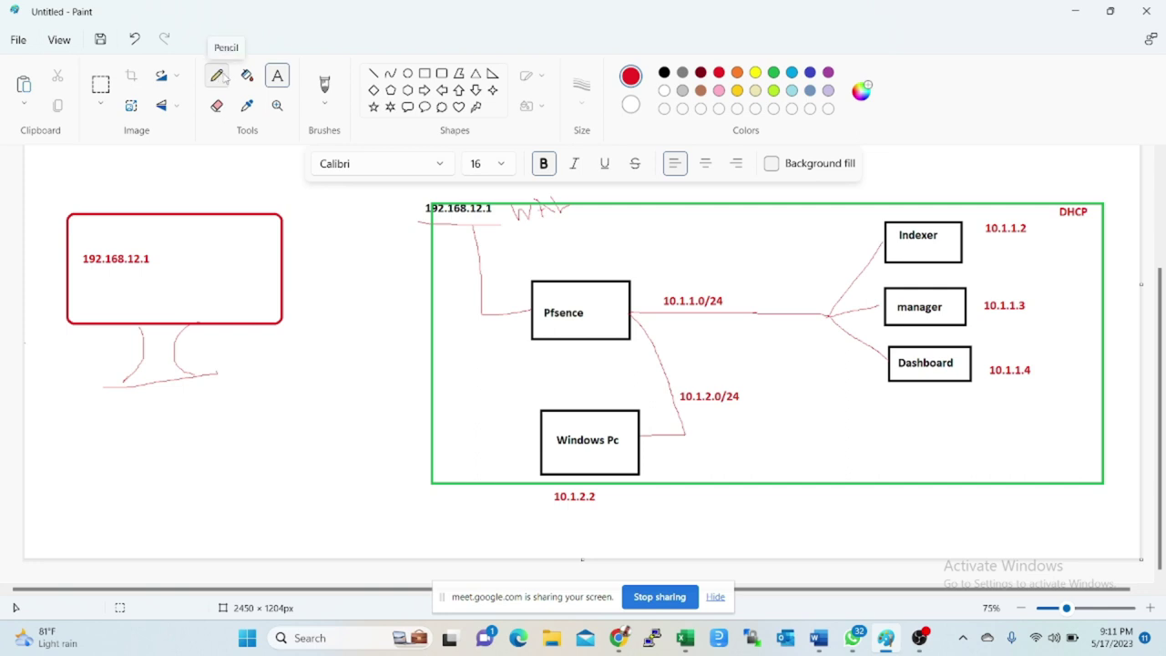
Step: Apply a red fill at the 192.168.12.1 WAN address inside the green frame
click(247, 76)
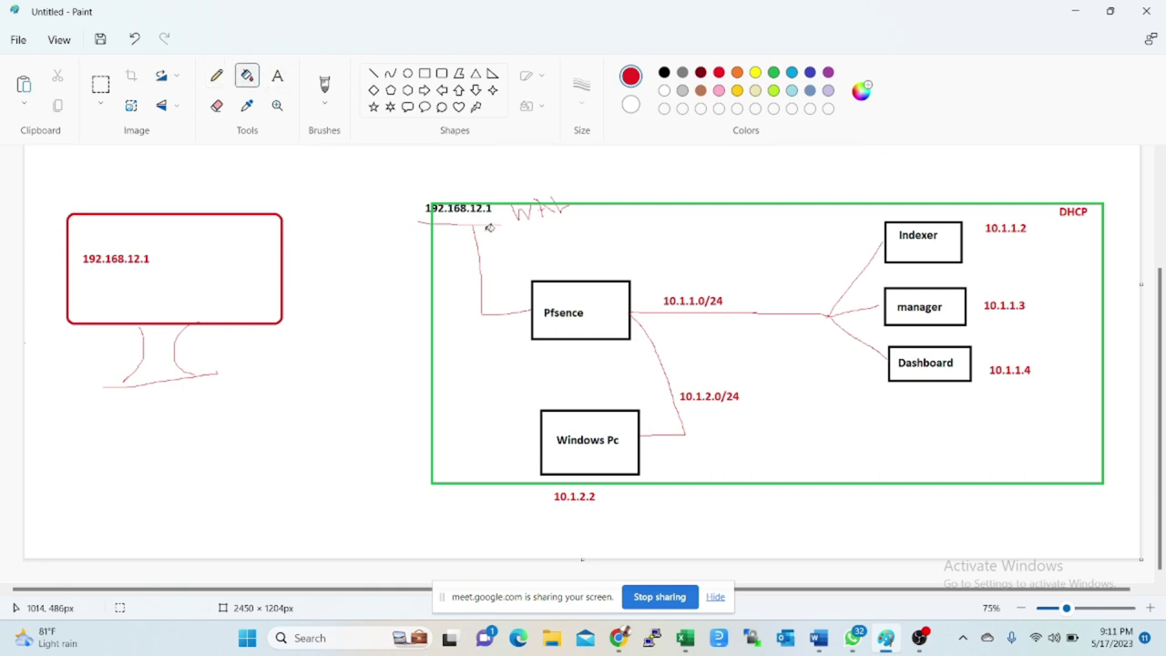
click(490, 211)
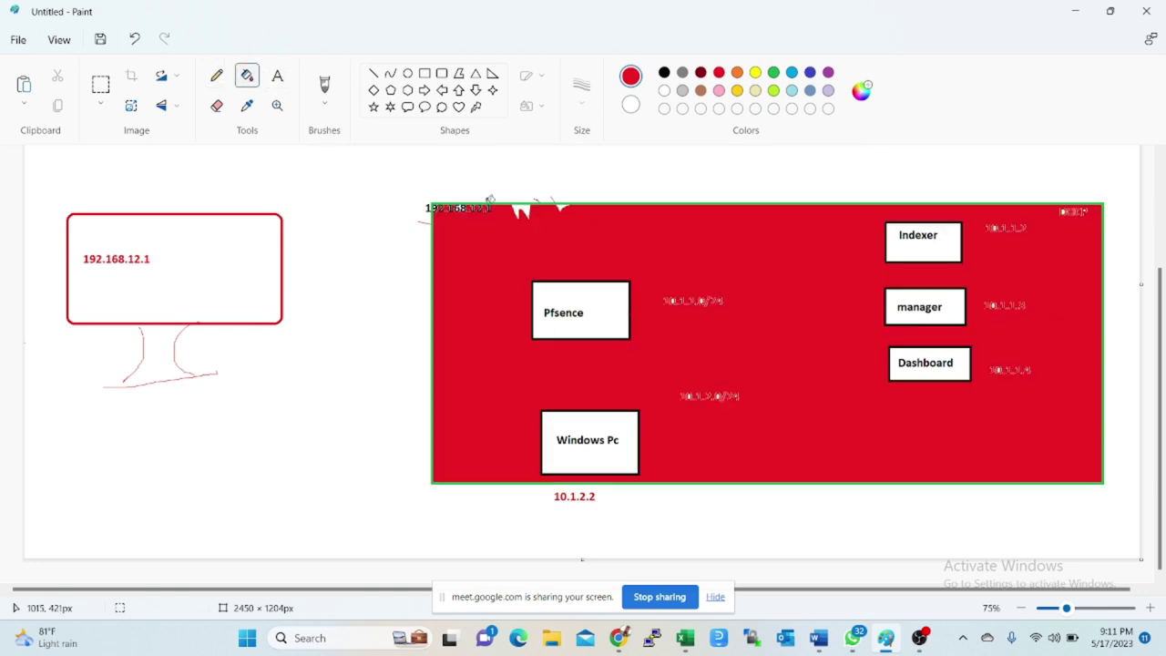
Step: Undo the red fill inside the green frame, and try a red fill on the canvas around the frame
key(ctrl+z)
click(375, 270)
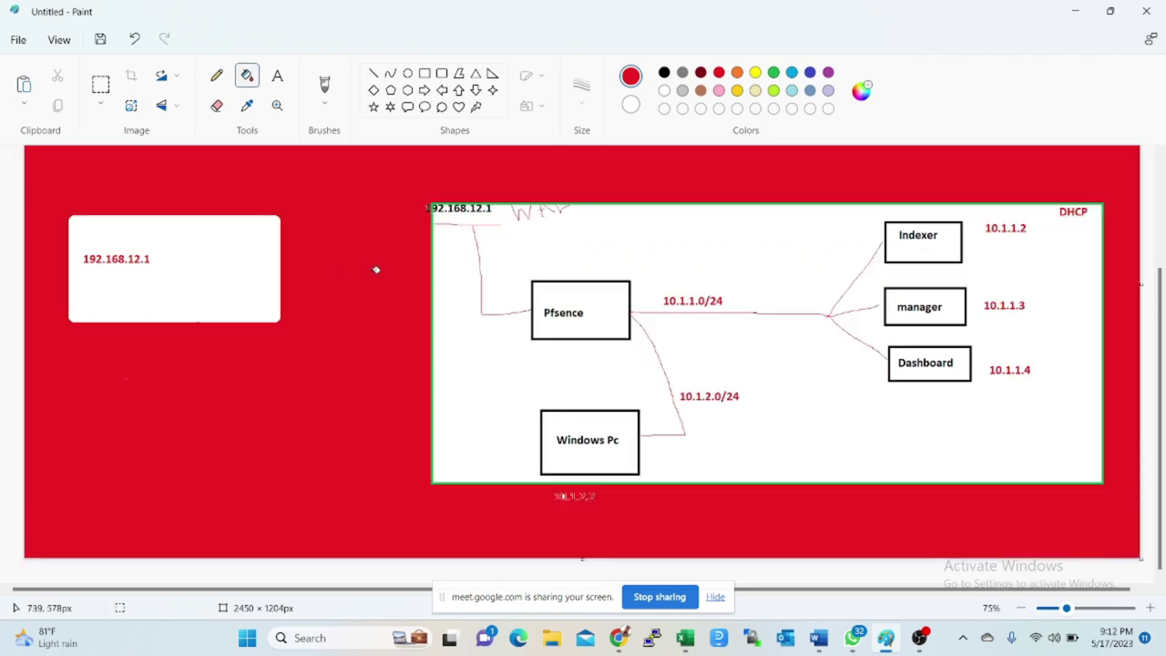
key(ctrl+z)
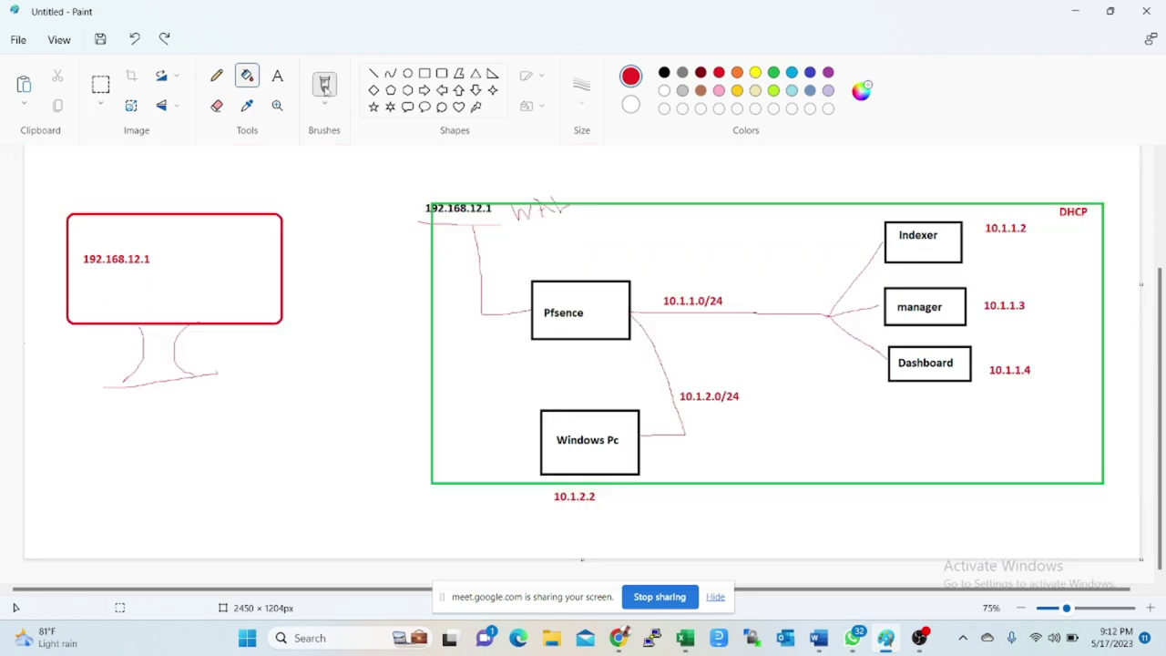
Step: Erase part of the black 192.168.12.1 label at the frame's corner and pencil a red line from the monitor to the Pfsence box
click(216, 105)
mouse_move(497, 215)
mouse_down()
mouse_move(488, 203)
mouse_move(431, 208)
mouse_up()
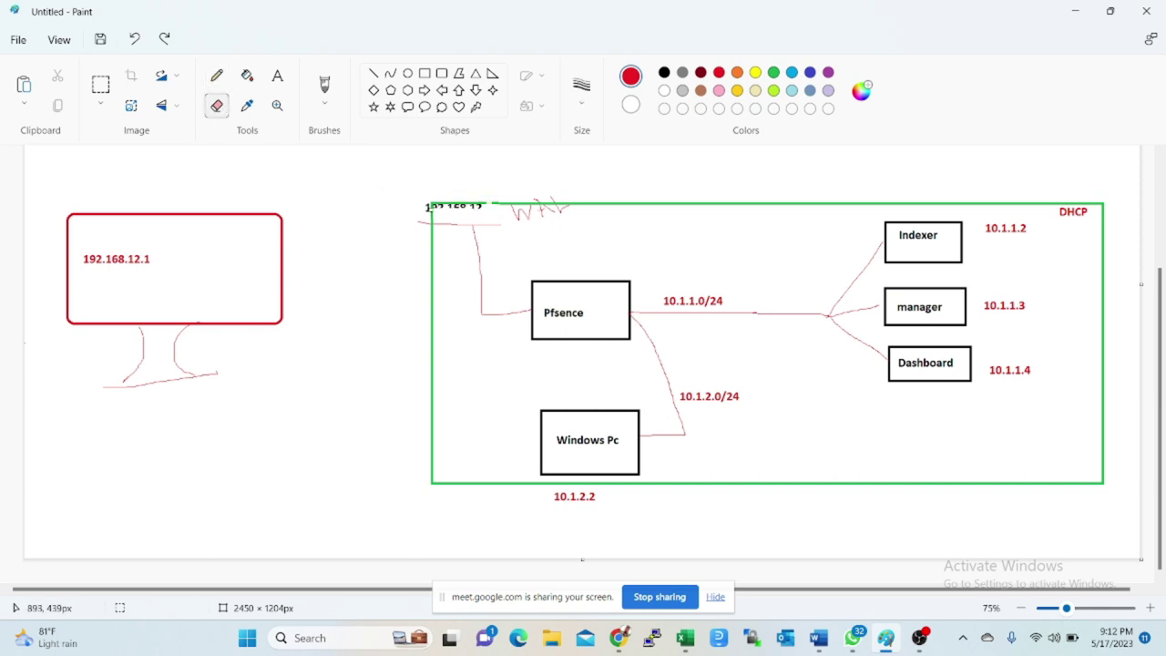
click(217, 76)
mouse_move(291, 270)
mouse_down()
mouse_move(391, 270)
mouse_move(537, 311)
mouse_up()
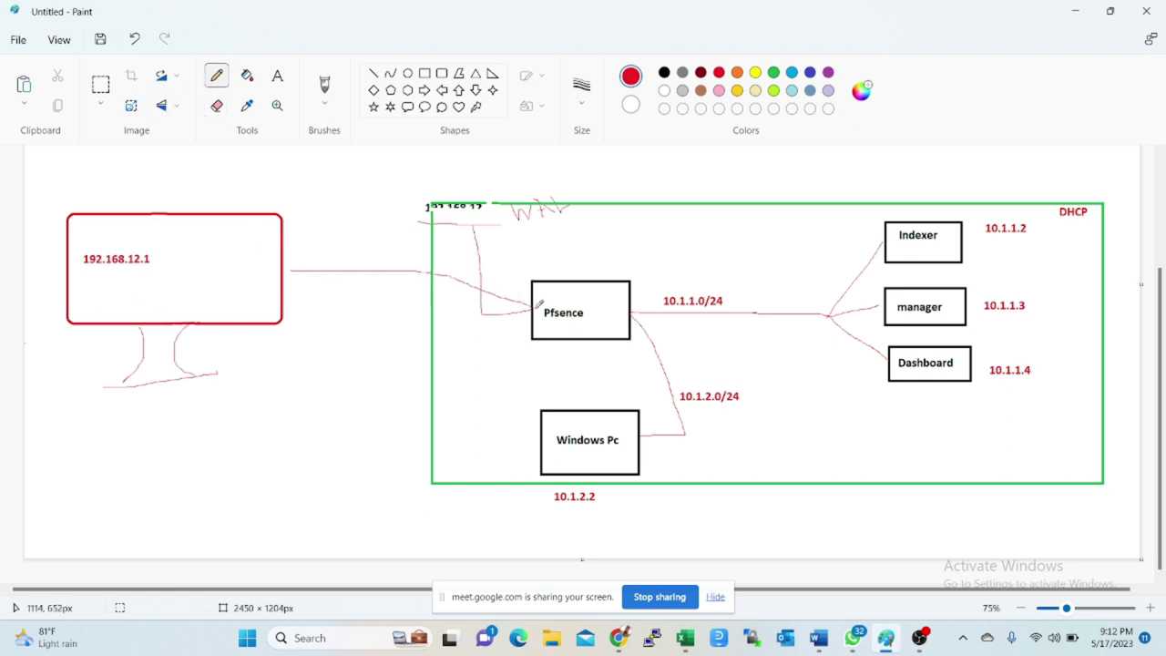
Step: Add the red address label 192.168.12.5 just below the Pfsence box
click(277, 76)
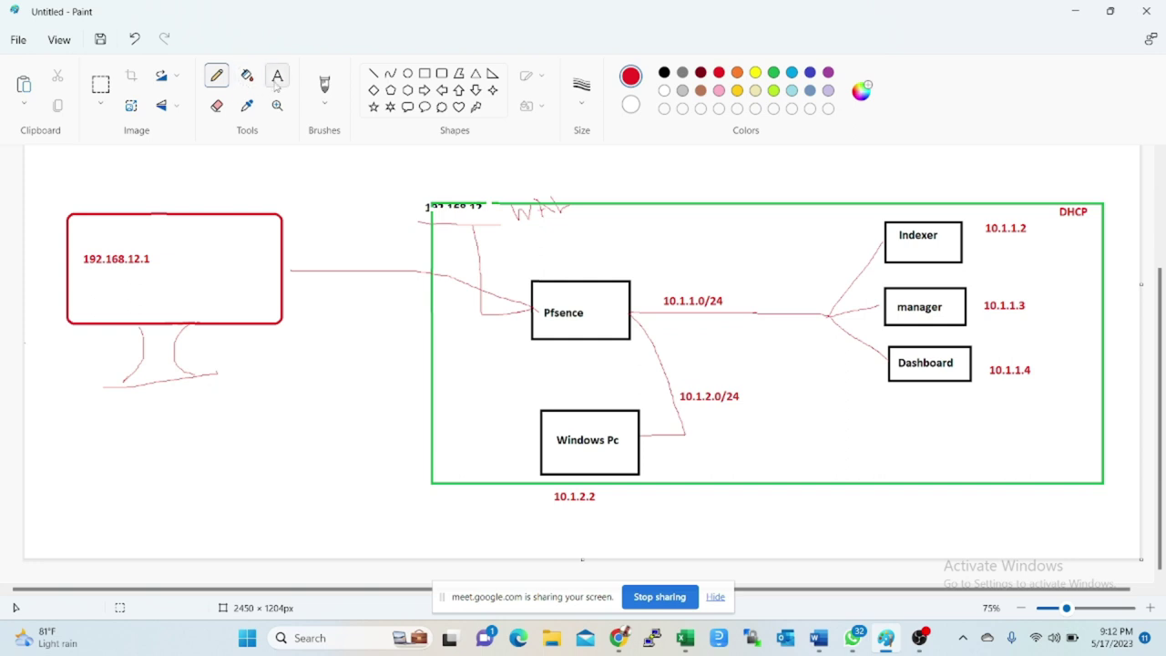
click(479, 346)
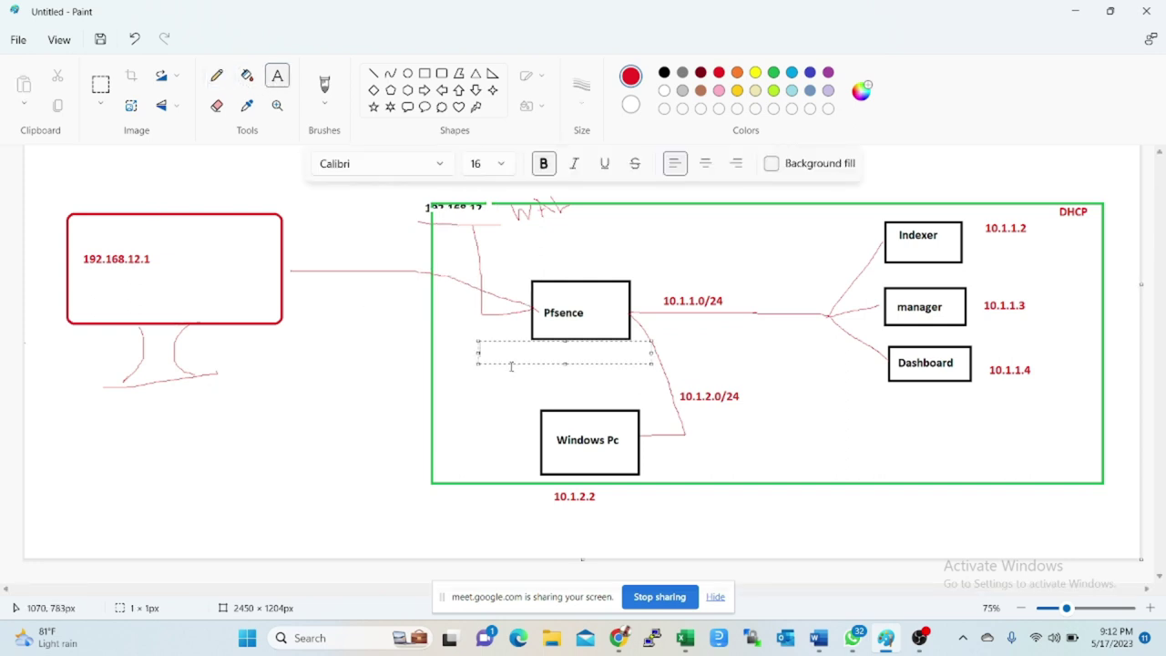
text(10)
key(BackSpace)
key(BackSpace)
text(192.168.1)
text(2.5)
click(512, 366)
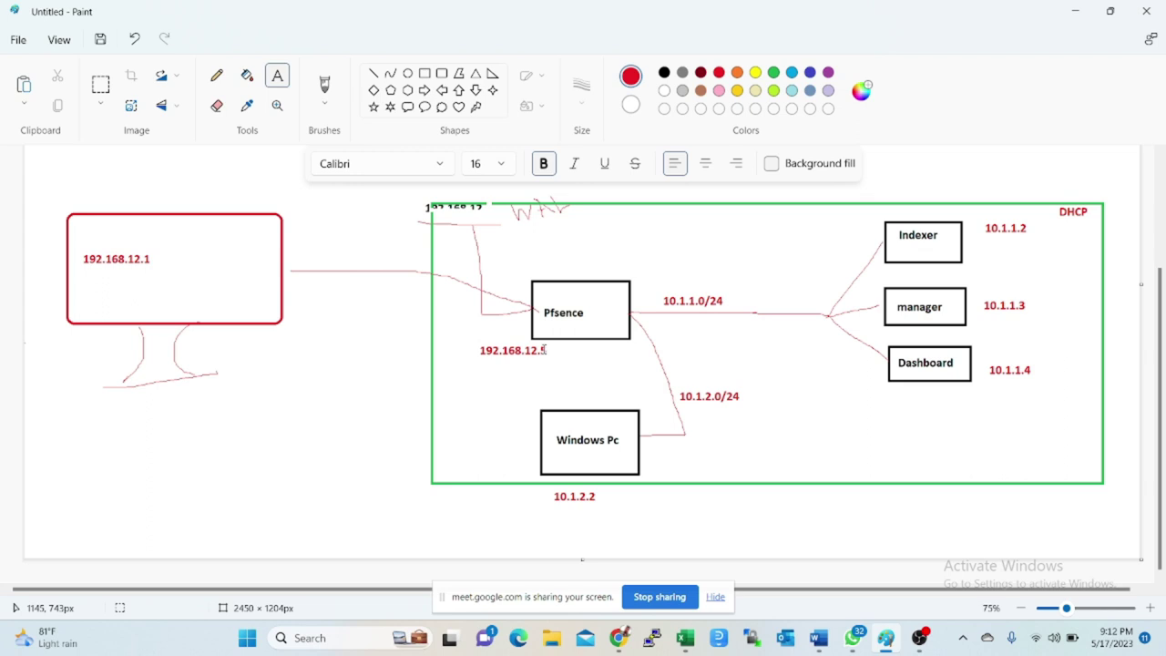
Step: Add the red label NAT beneath the line between the monitor and the green frame
click(322, 303)
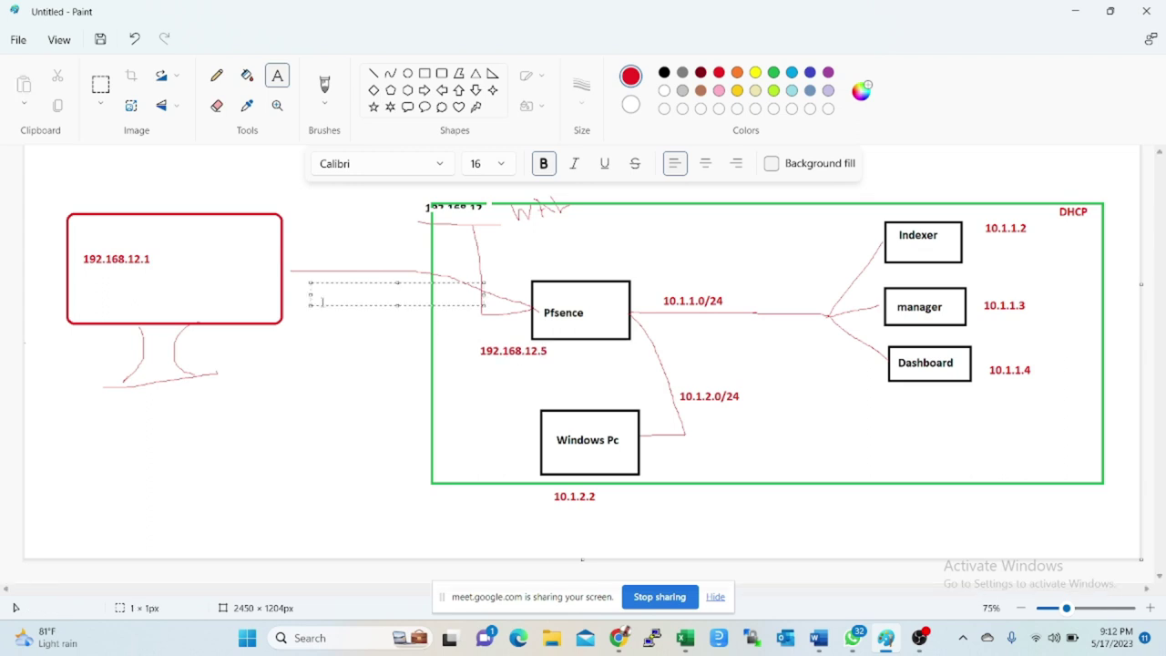
text(NAT)
click(606, 344)
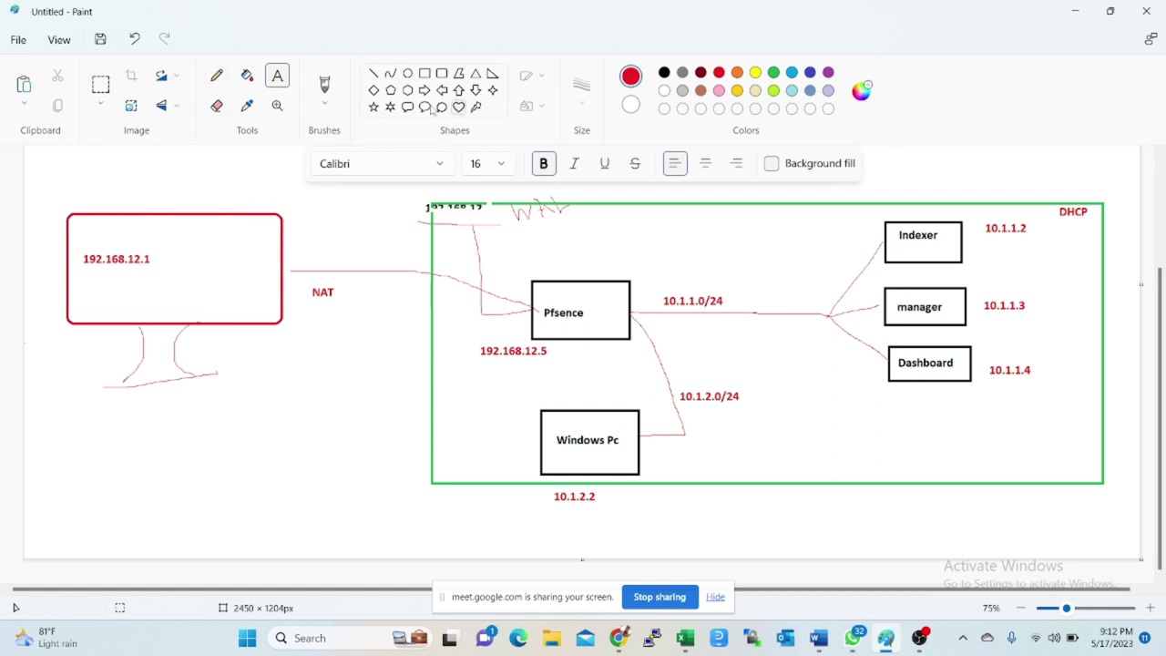
Step: Underline the Indexer's address 10.1.1.2 with a green pencil stroke
click(217, 75)
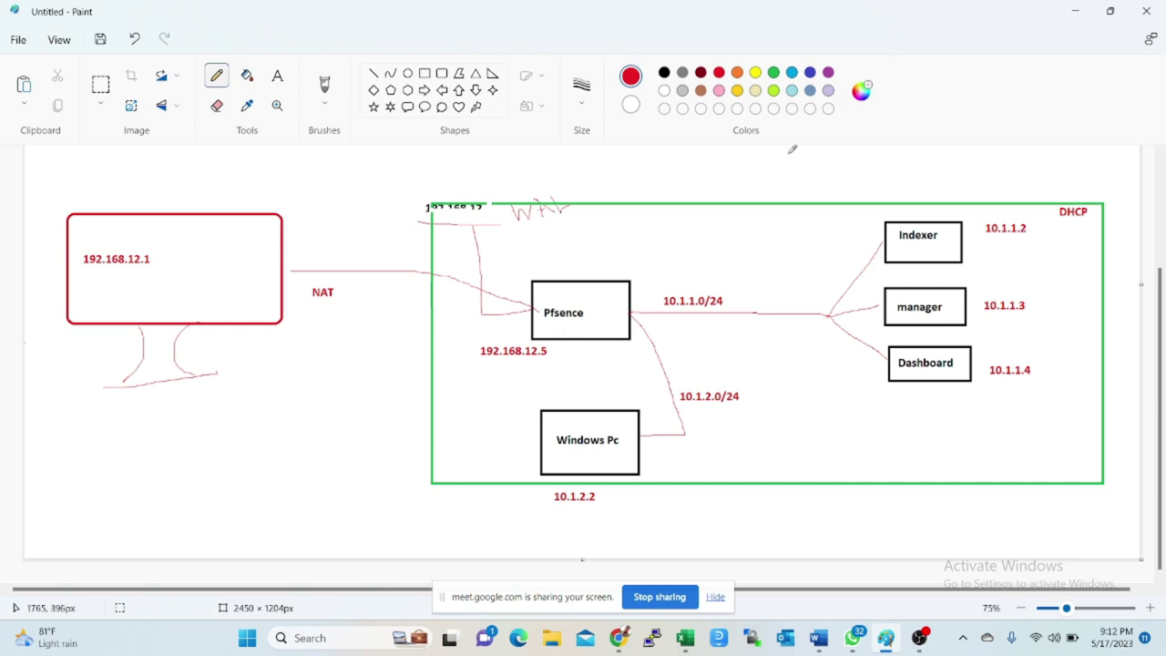
click(772, 74)
drag(985, 249, 1037, 248)
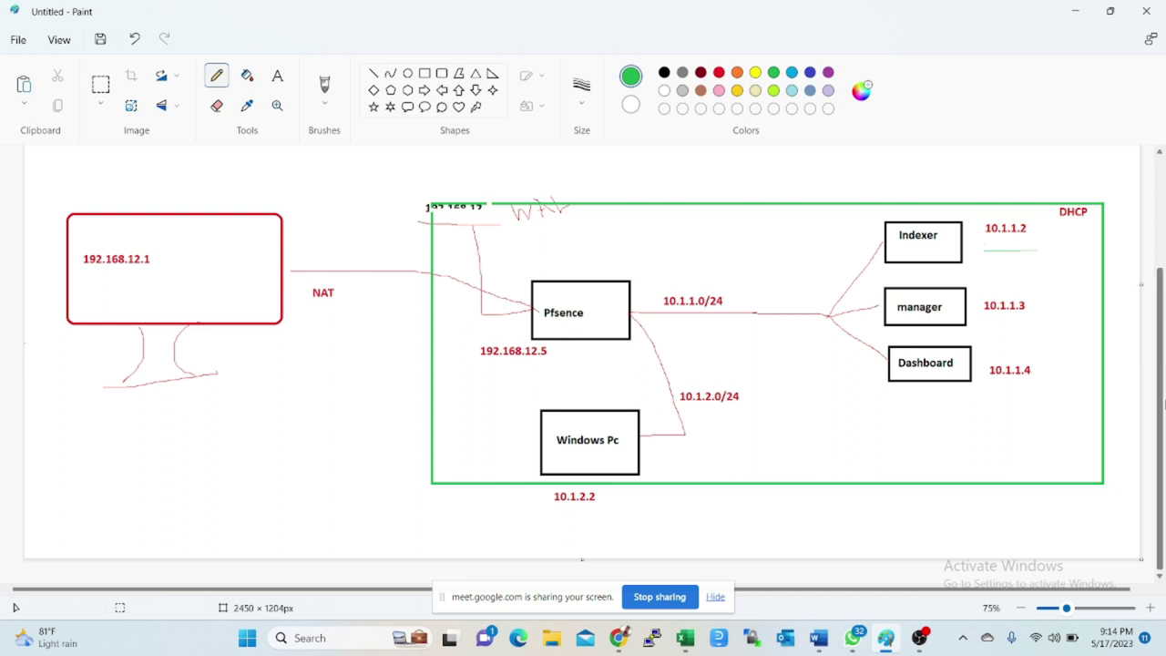
Step: Extend the canvas below the network diagram to about 2505 × 1630 px
drag(1164, 404, 1164, 532)
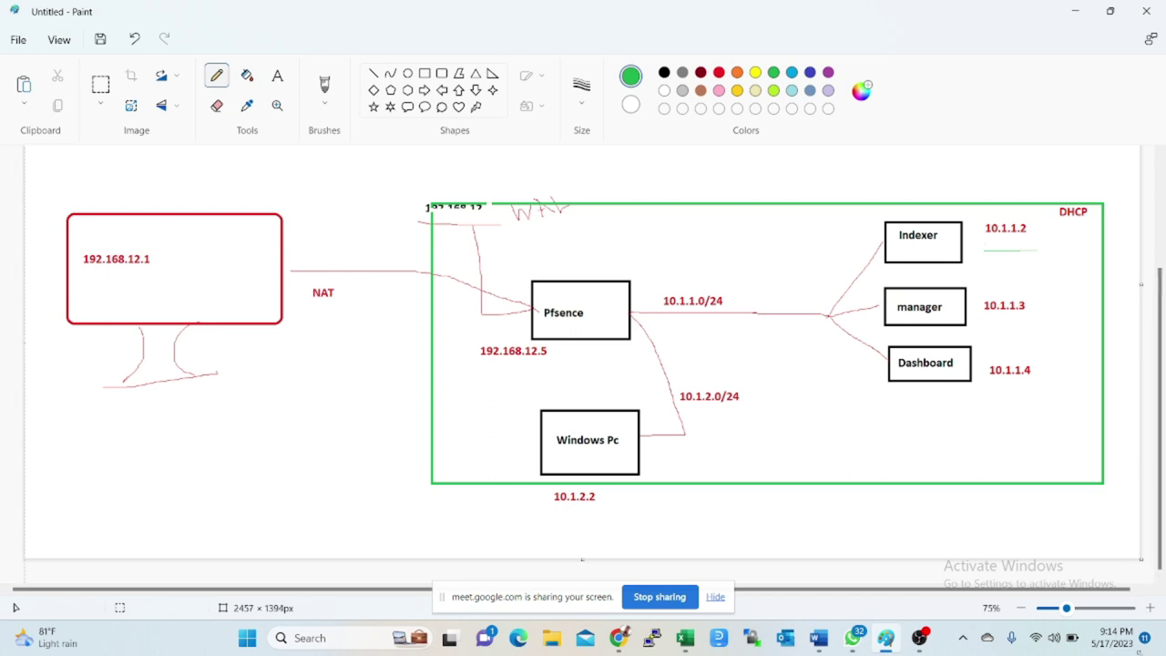
scroll(924, 447, down, 2)
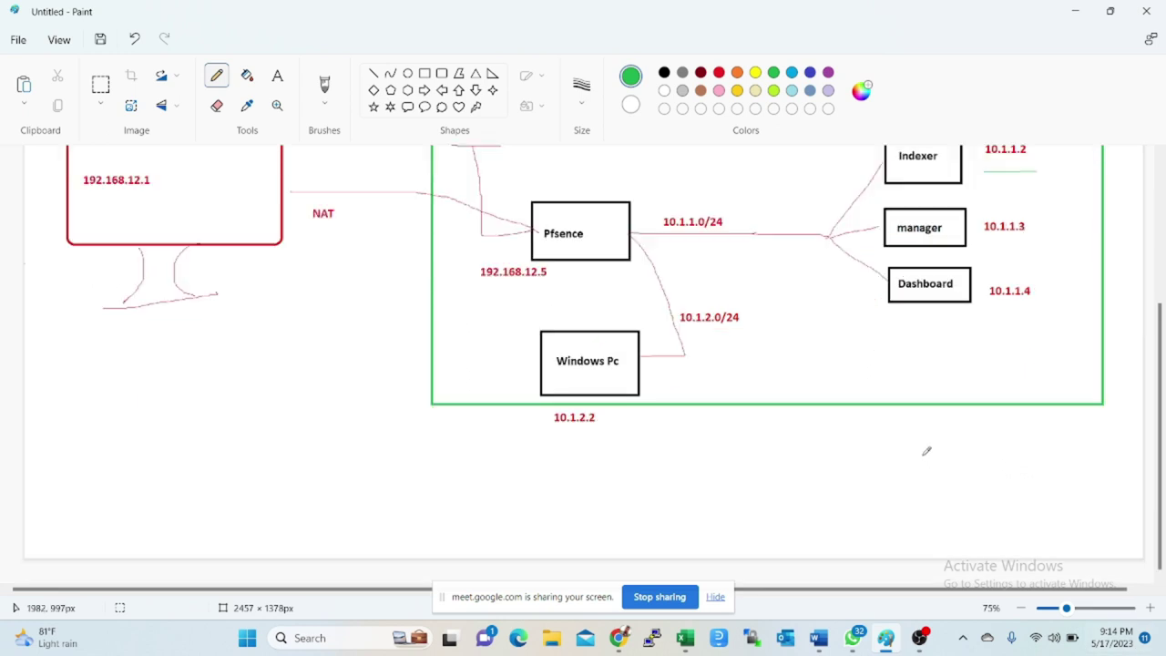
drag(1144, 559, 1147, 623)
scroll(955, 398, down, 2)
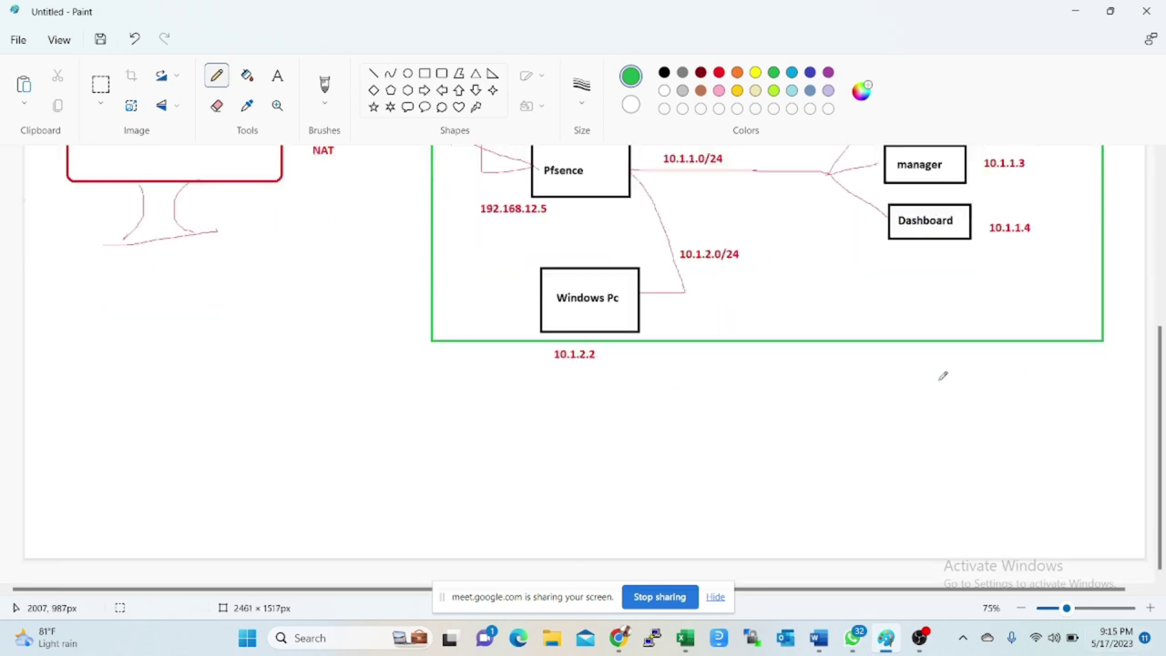
drag(1146, 557, 1140, 613)
scroll(883, 439, down, 2)
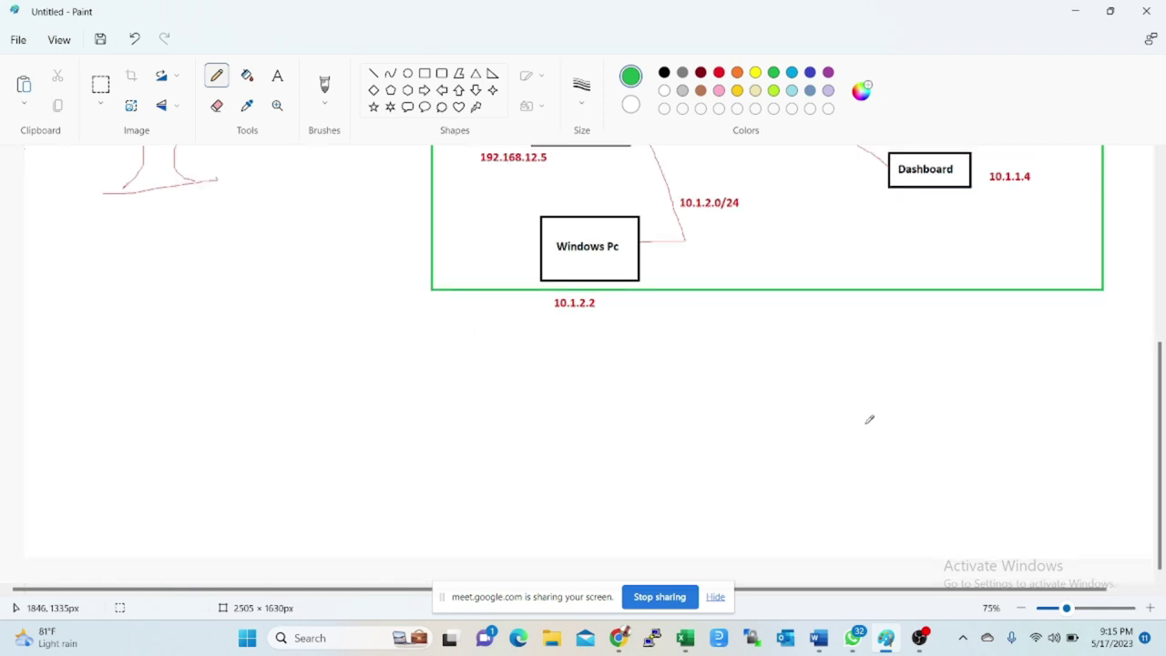
Step: Below the diagram, draw a green square about 379 × 366 px holding four smaller squares, and a green rectangle at the far left
click(424, 73)
mouse_move(911, 377)
mouse_down()
mouse_move(953, 455)
mouse_move(1051, 507)
mouse_move(1083, 543)
mouse_up()
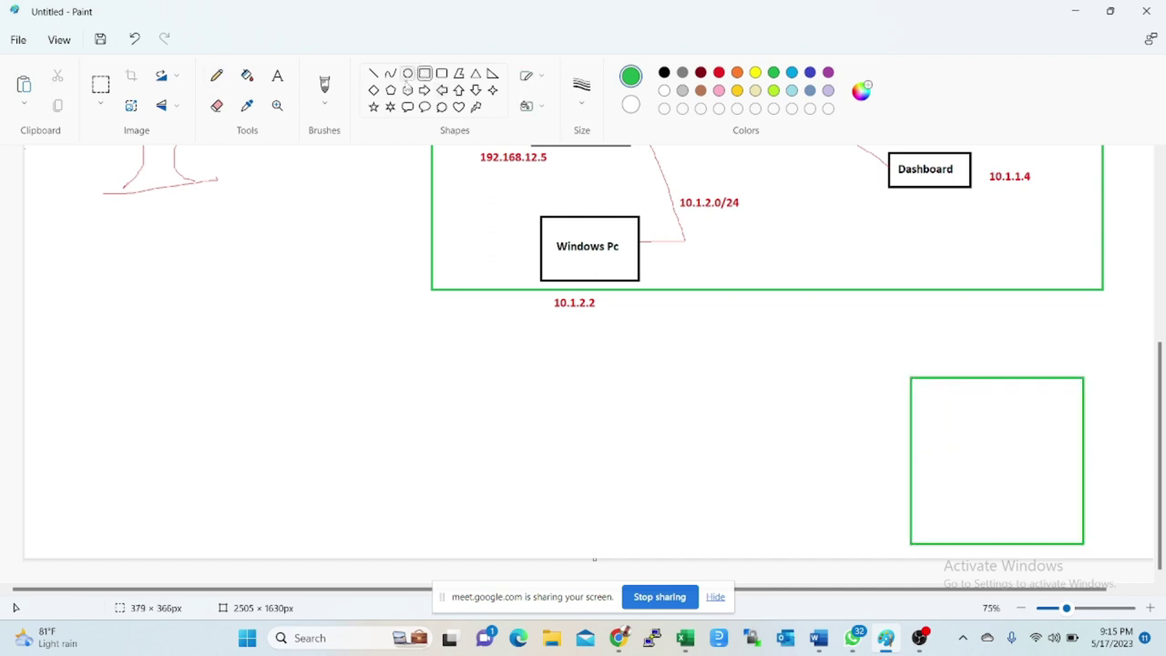
drag(923, 402, 976, 452)
drag(1002, 401, 1058, 455)
drag(938, 480, 972, 528)
drag(1024, 476, 1072, 526)
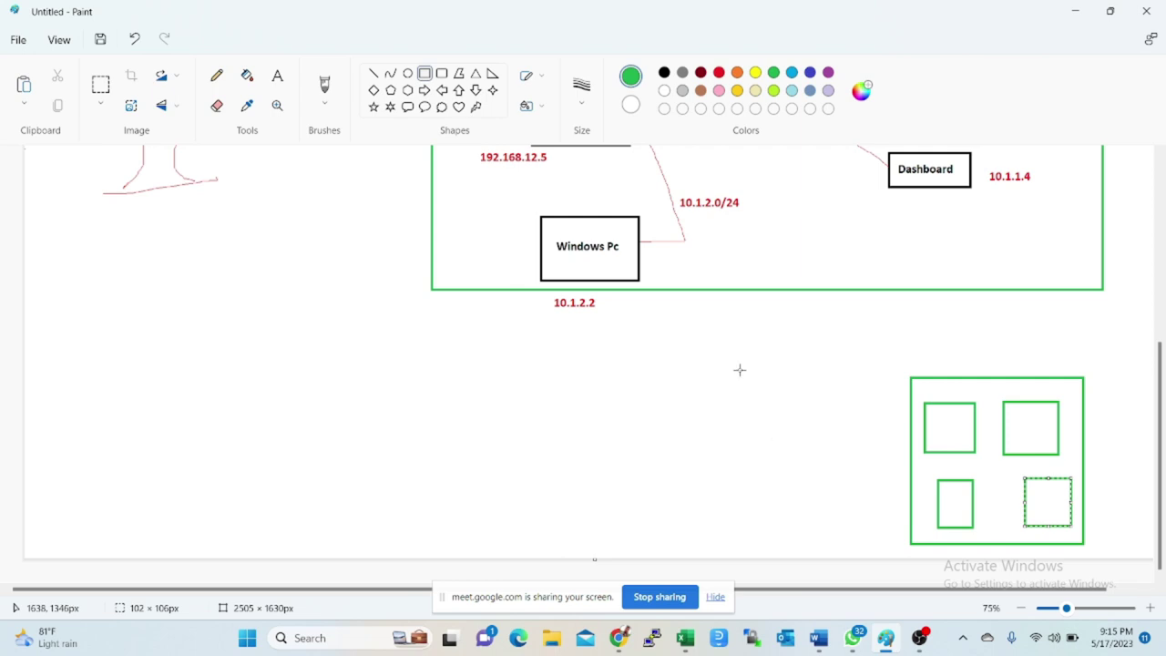
mouse_move(102, 395)
mouse_down()
mouse_move(128, 451)
mouse_move(246, 459)
mouse_up()
click(236, 313)
Step: Pencil green lines connecting the left rectangle to each of the four small squares and to the top of the outer square
click(216, 77)
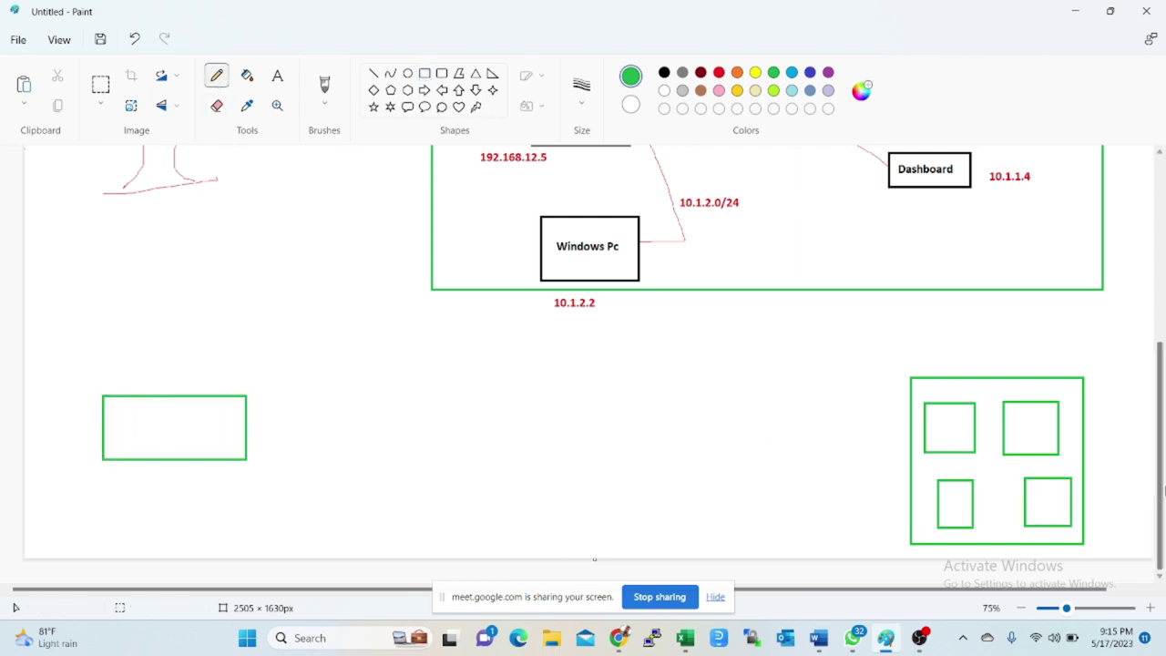
drag(231, 426, 278, 415)
mouse_move(365, 394)
mouse_down()
mouse_move(871, 379)
mouse_move(931, 417)
mouse_up()
mouse_move(245, 423)
mouse_down()
mouse_move(466, 432)
mouse_move(758, 419)
mouse_move(949, 487)
mouse_up()
drag(251, 429, 1015, 409)
mouse_move(252, 426)
mouse_down()
mouse_move(326, 446)
mouse_move(1039, 479)
mouse_up()
mouse_move(995, 377)
mouse_down()
mouse_move(996, 333)
mouse_move(521, 385)
mouse_move(289, 392)
mouse_move(265, 411)
mouse_up()
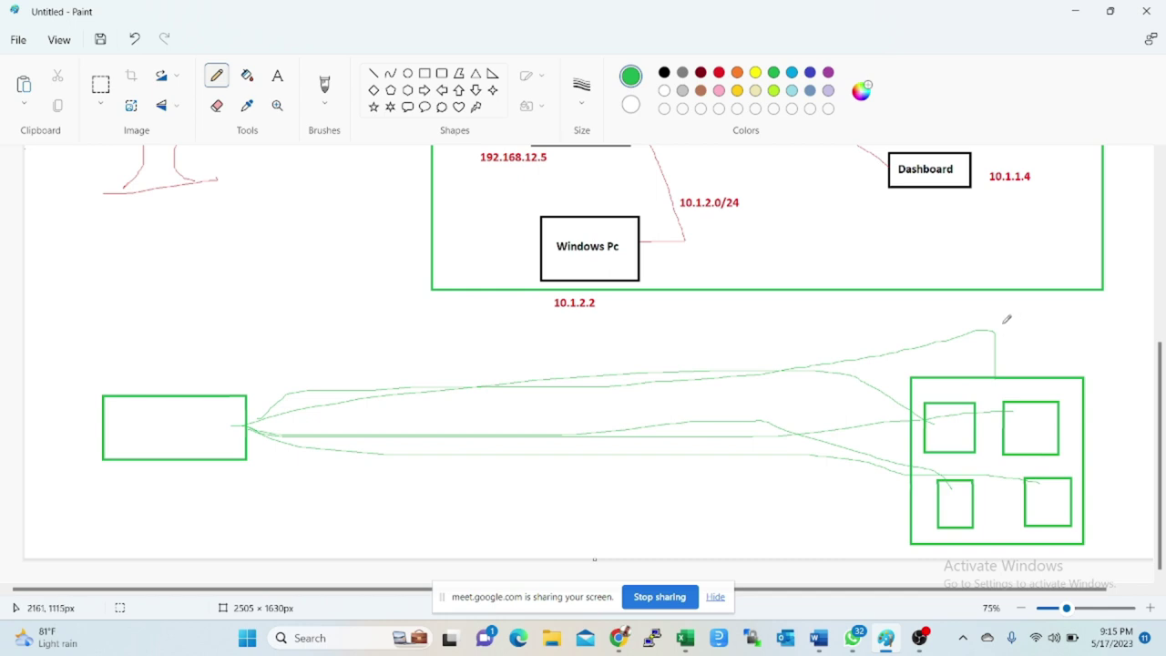
Step: Pencil green marks above the outer square, a rough box across the middle of the lines linked to the left rectangle, and a vertical stroke
drag(1032, 333, 1082, 330)
mouse_move(531, 365)
mouse_down()
mouse_move(540, 447)
mouse_move(645, 452)
mouse_move(626, 361)
mouse_move(529, 367)
mouse_up()
mouse_move(624, 361)
mouse_down()
mouse_move(516, 344)
mouse_move(339, 346)
mouse_move(245, 384)
mouse_move(233, 414)
mouse_up()
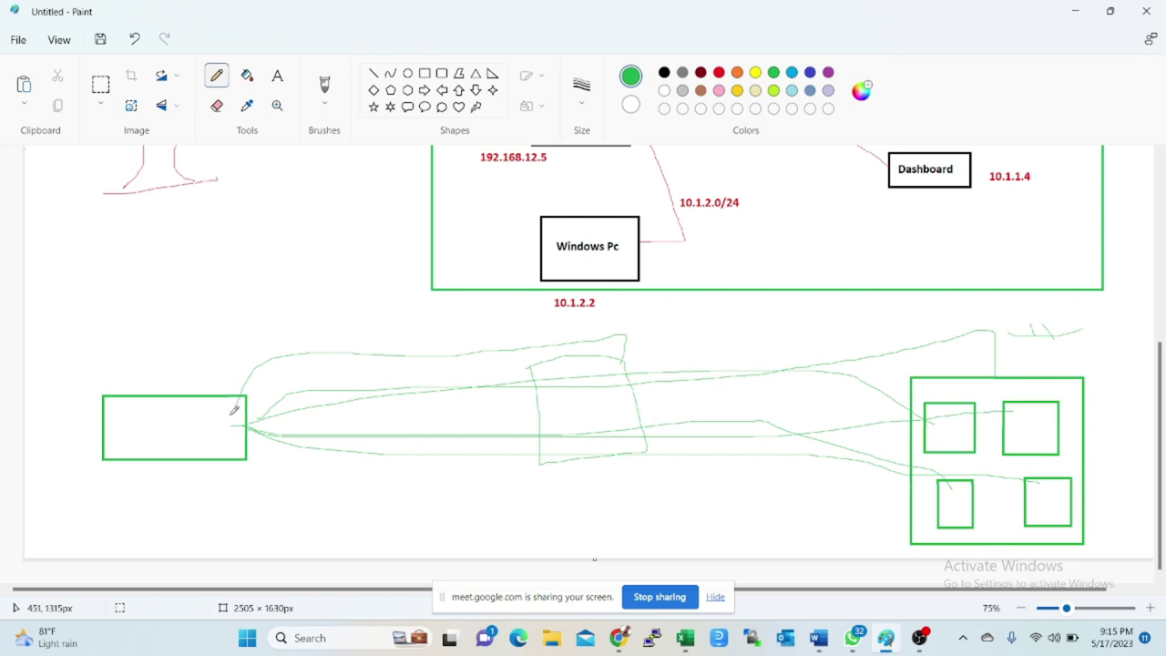
drag(598, 367, 663, 361)
drag(377, 329, 381, 437)
Step: Pencil a rough orange box over the connection lines beside the green one, with a diagonal stroke and a mark above it
click(738, 73)
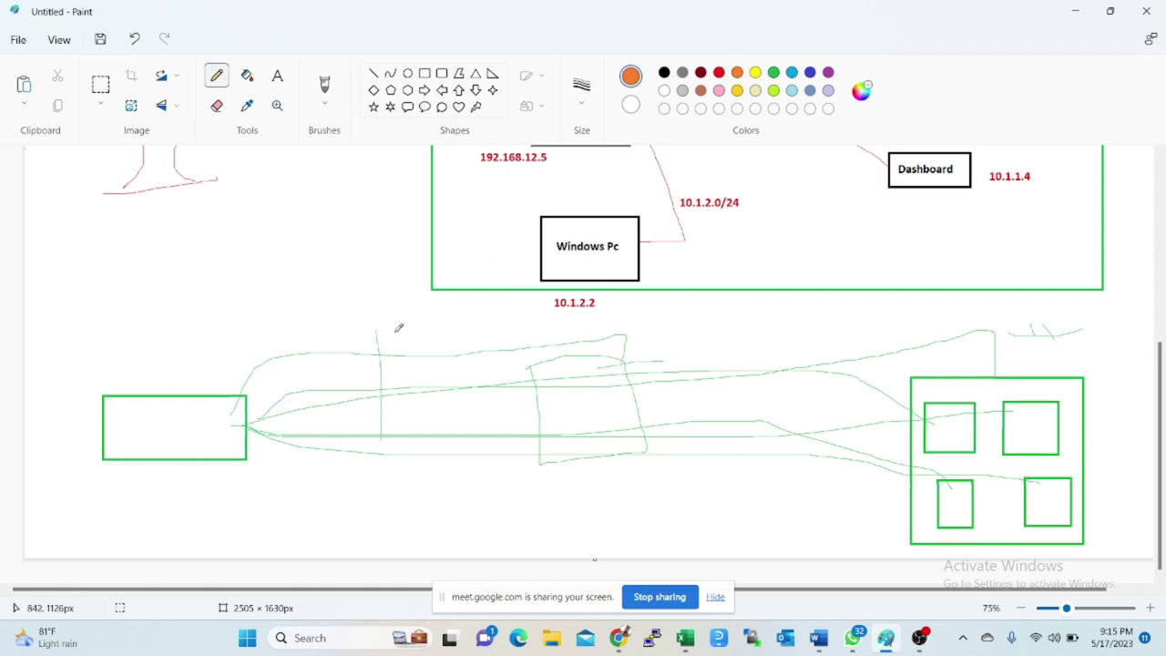
mouse_move(380, 325)
mouse_down()
mouse_move(393, 473)
mouse_move(511, 465)
mouse_move(486, 341)
mouse_move(350, 344)
mouse_up()
drag(407, 415, 538, 343)
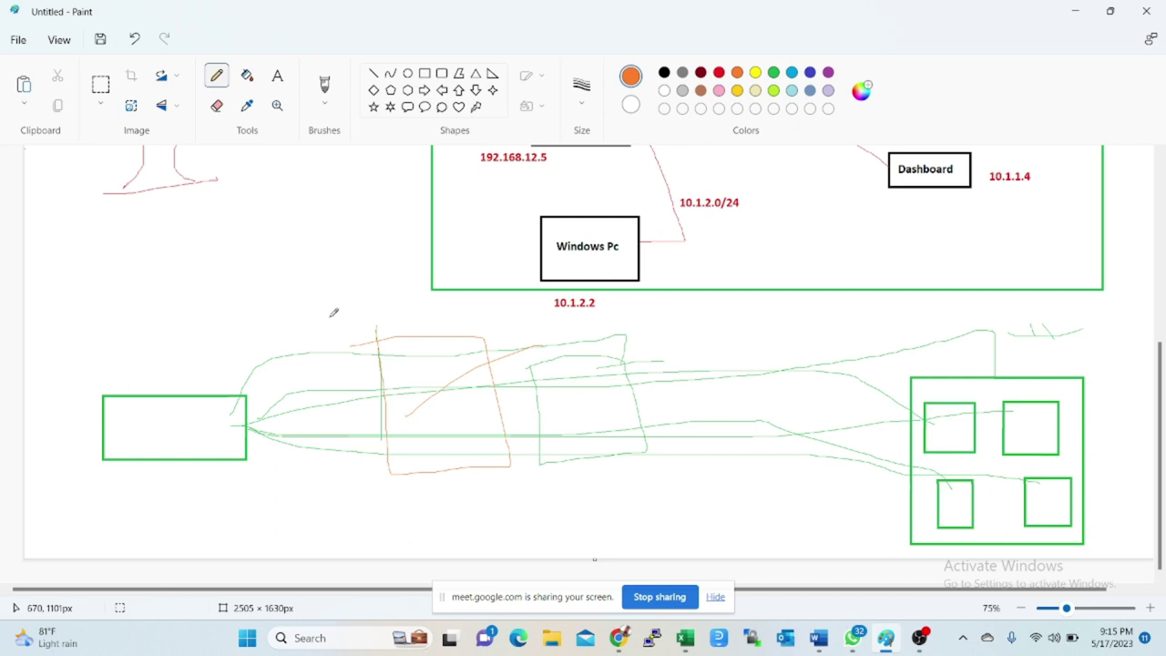
mouse_move(395, 309)
mouse_down()
mouse_move(421, 352)
mouse_move(435, 310)
mouse_up()
Step: Draw an orange rectangle of about 2388 × 847 px around the monitor and the green-framed network diagram
scroll(456, 411, up, 4)
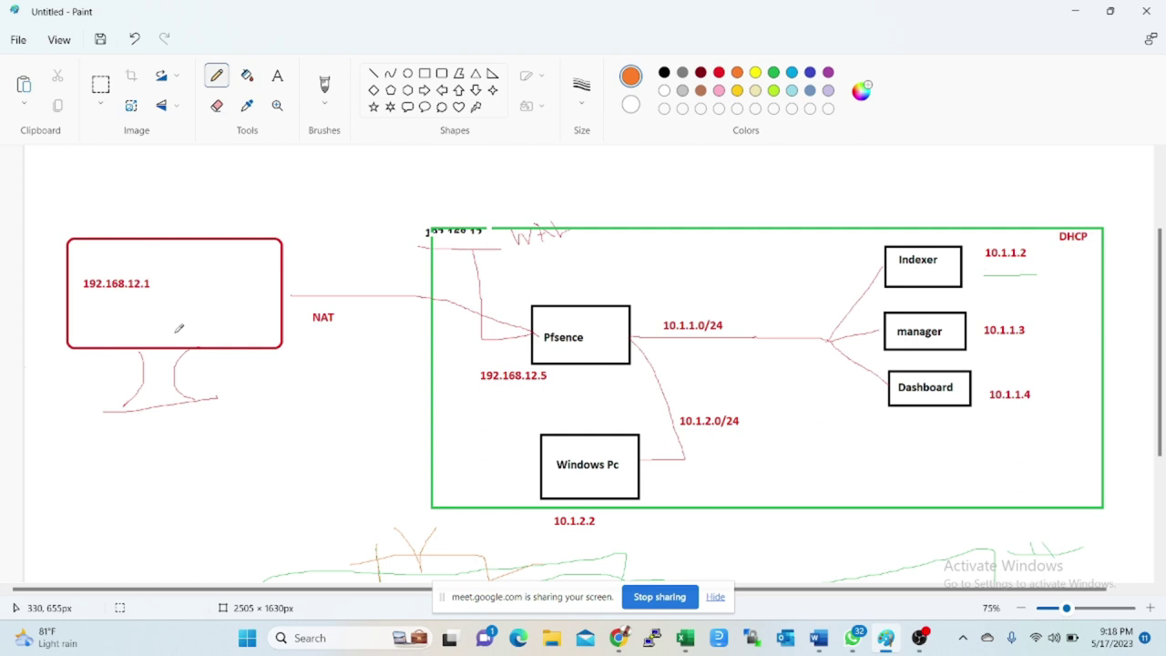
scroll(444, 317, down, 5)
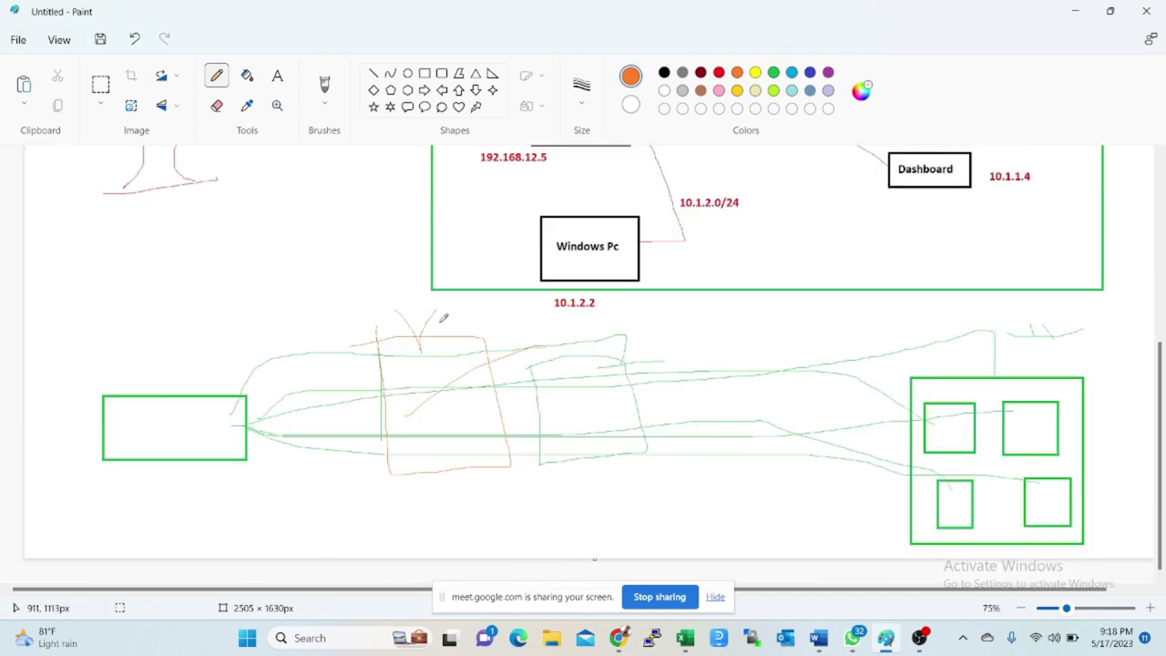
scroll(444, 317, up, 5)
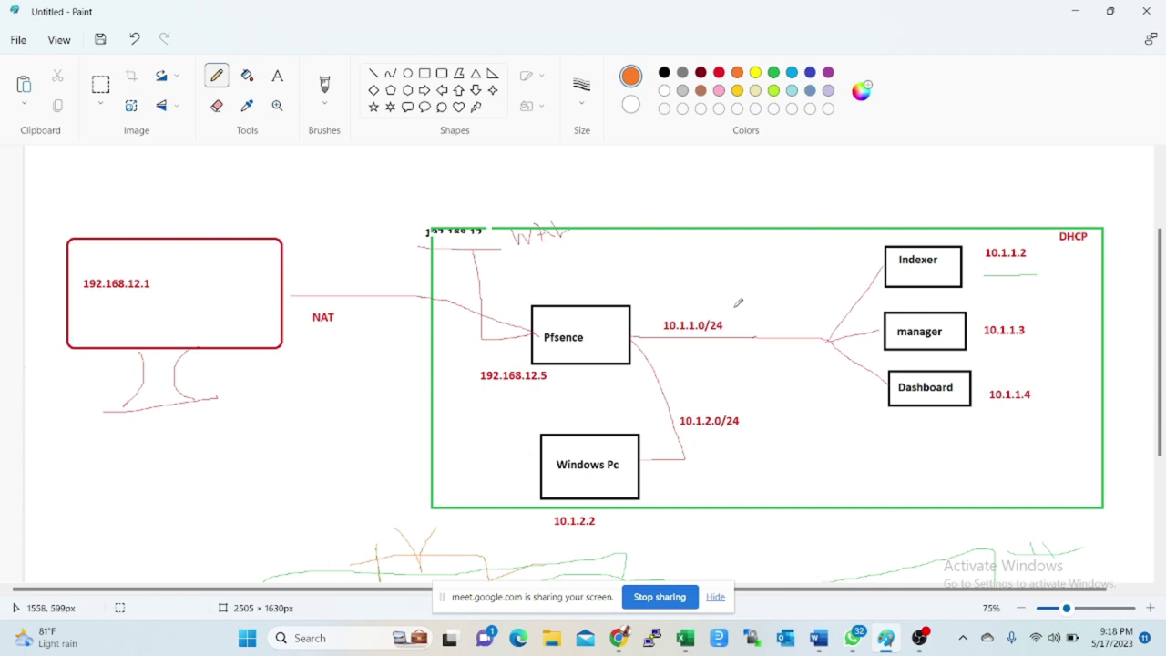
click(424, 73)
mouse_move(47, 166)
mouse_down()
mouse_move(817, 580)
mouse_move(977, 582)
mouse_move(1160, 555)
mouse_move(1135, 551)
mouse_up()
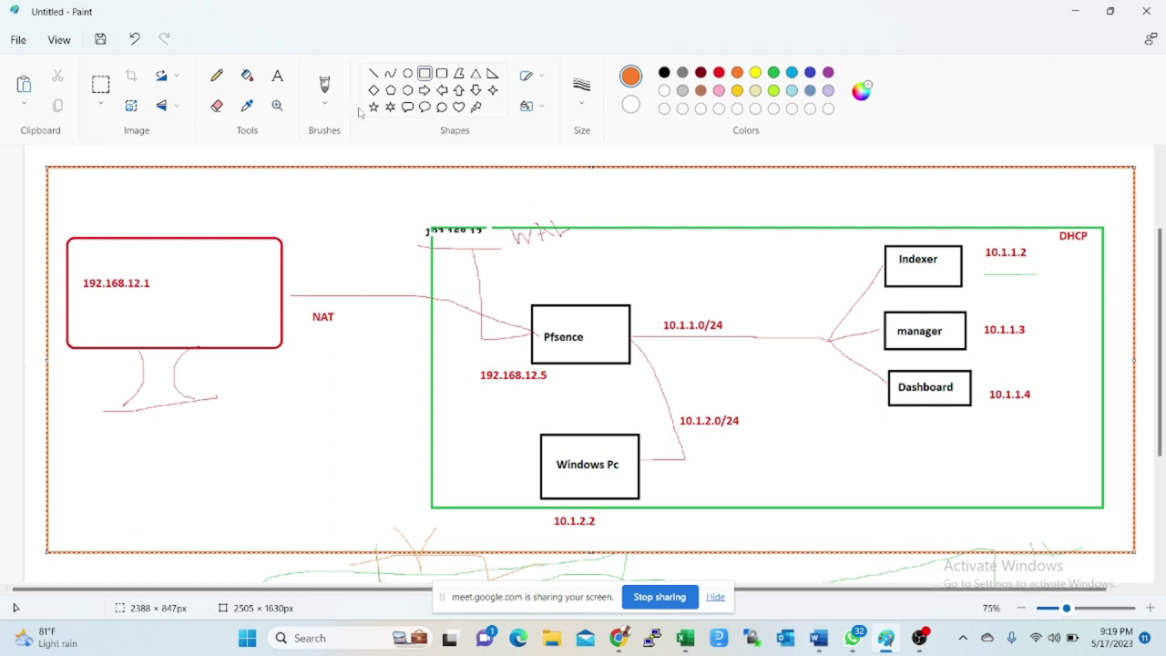
click(423, 75)
Step: Minimise the drawing, stop the screen share, and check the Google Meet call window
click(1073, 11)
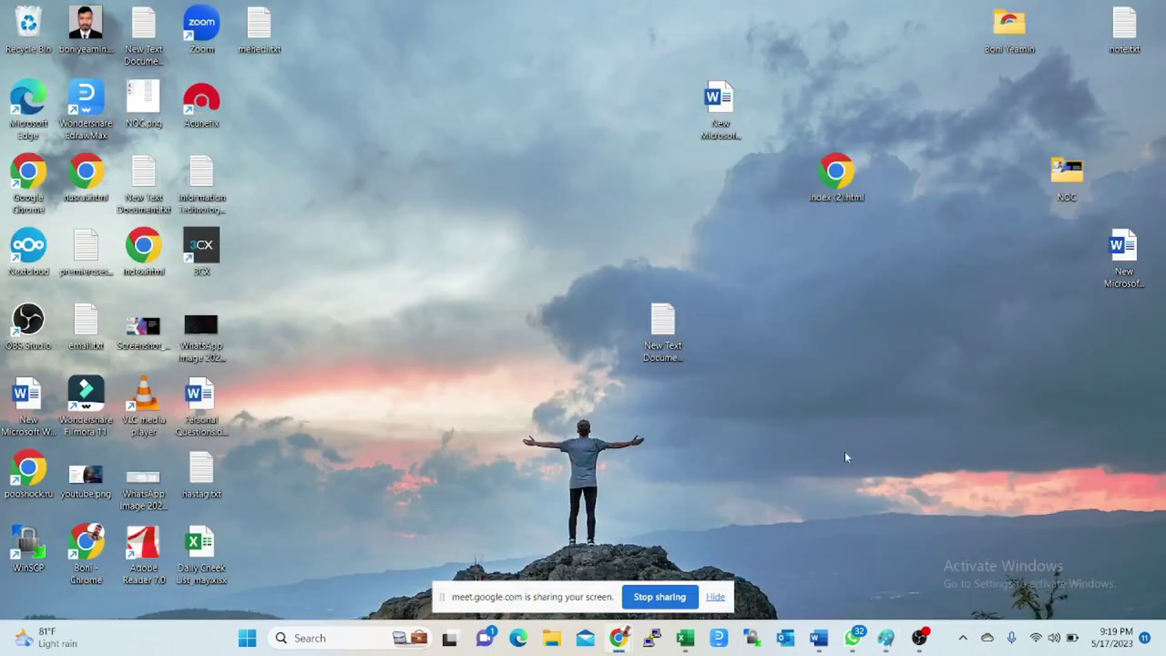
click(630, 598)
click(619, 638)
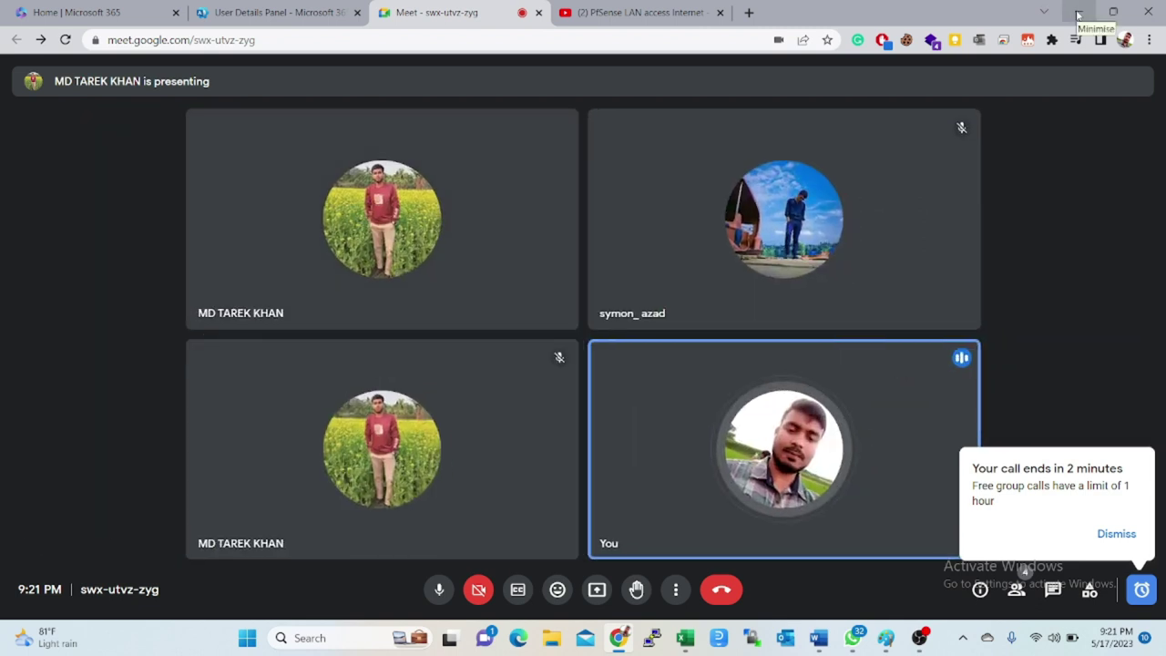
click(1078, 13)
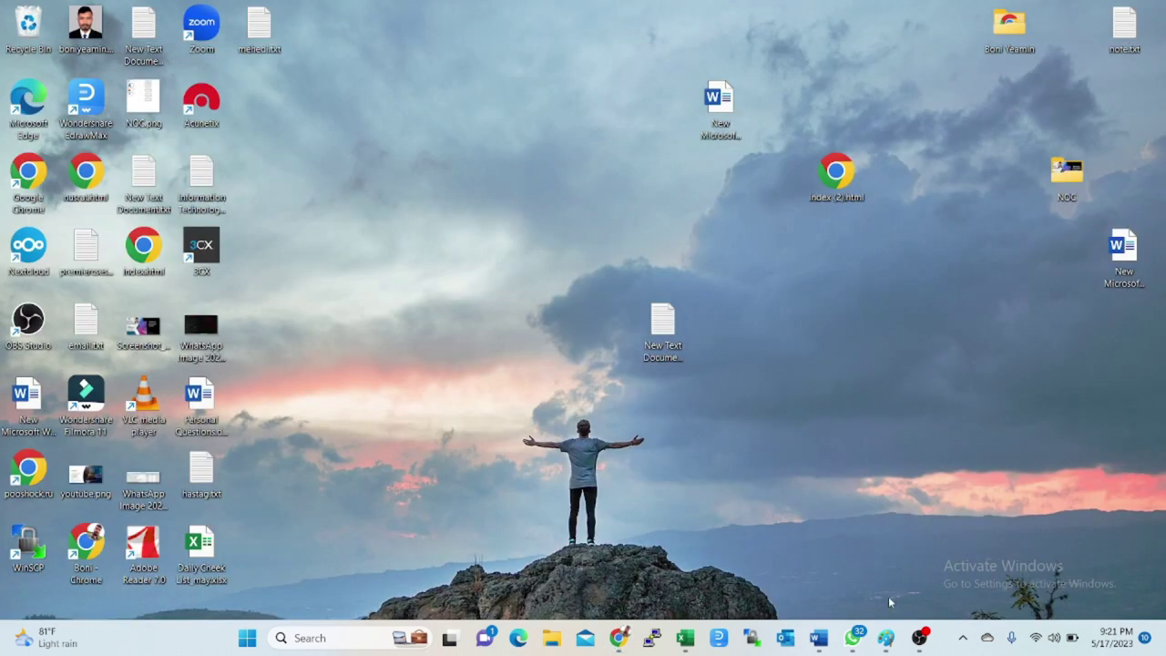
Step: Switch back to Paint and take a screen snip of the orange-framed network diagram
click(886, 638)
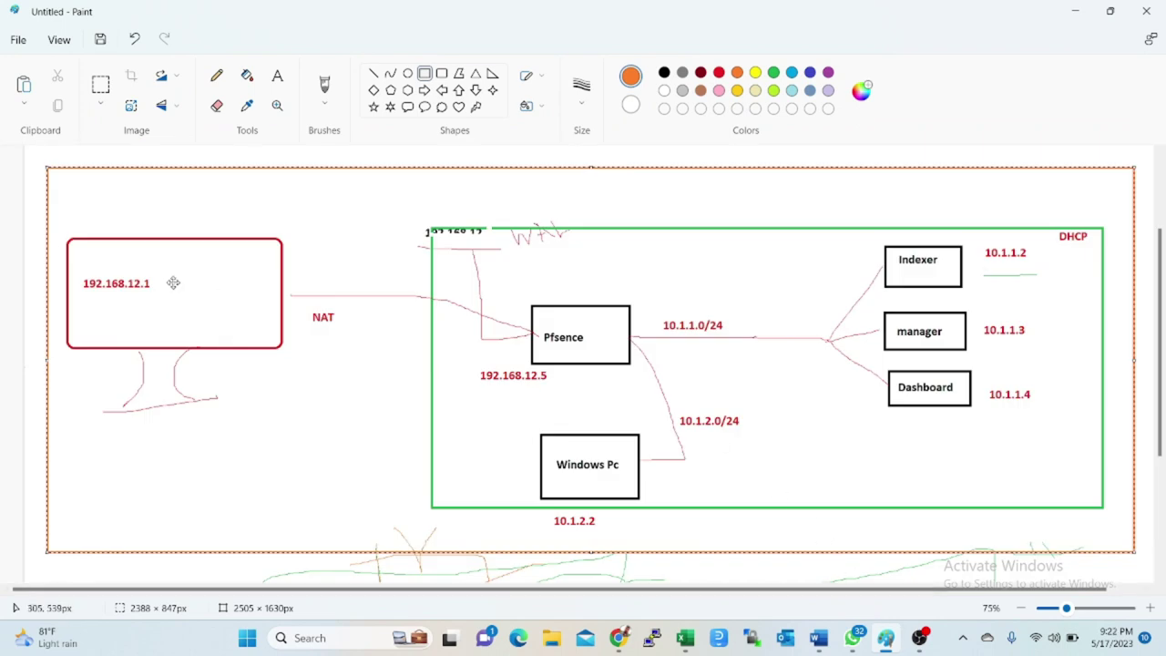
key(super+shift+s)
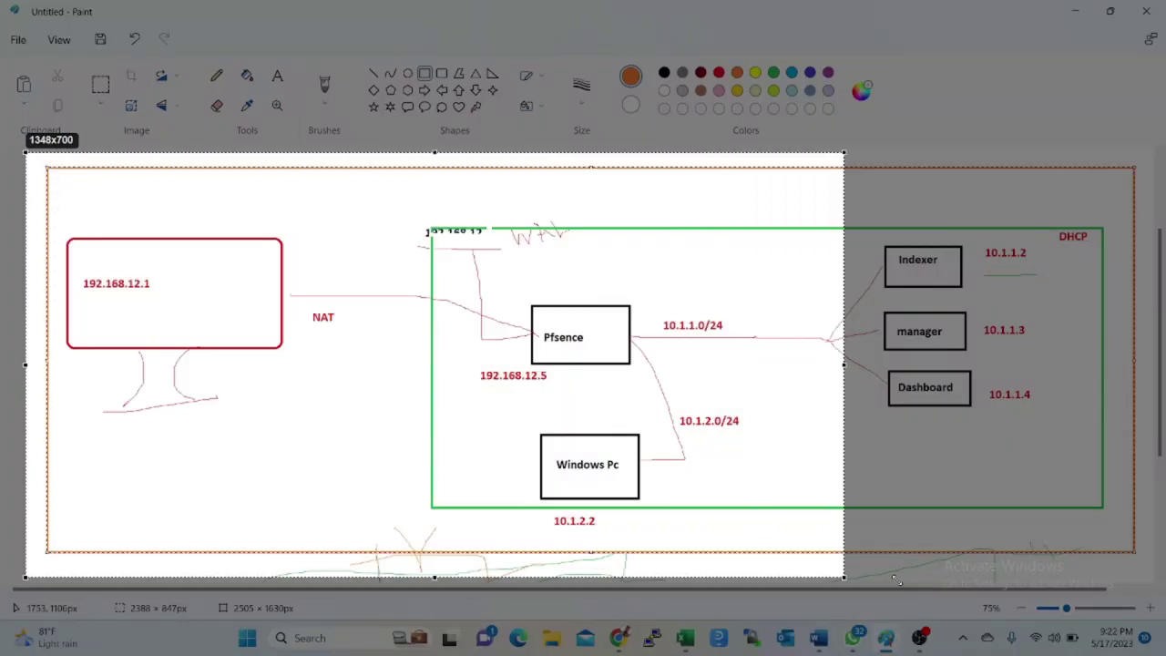